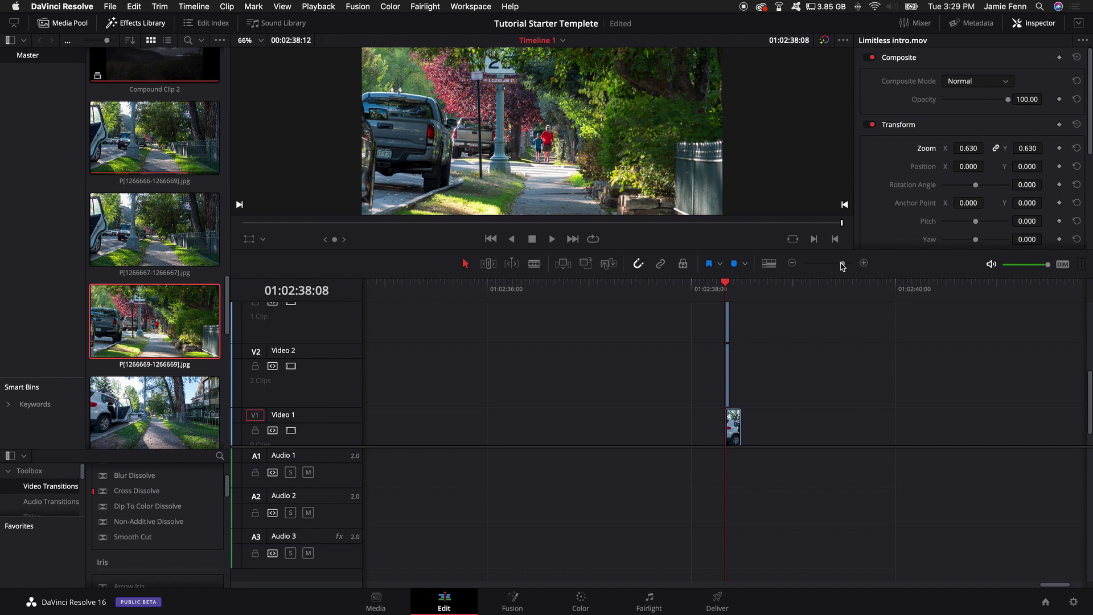
drag(842, 266, 850, 262)
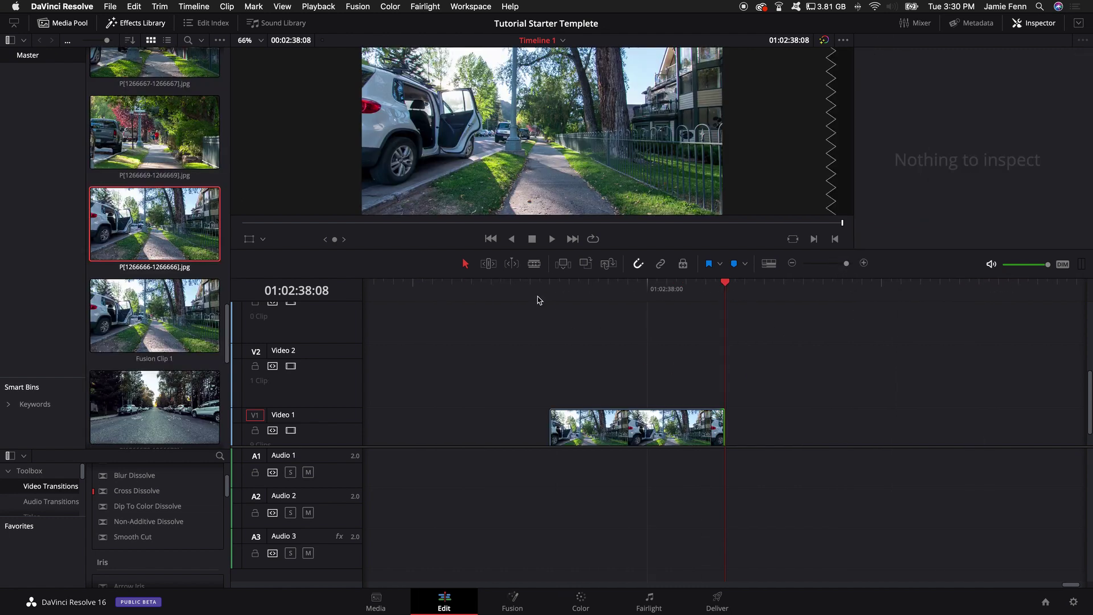
click(547, 292)
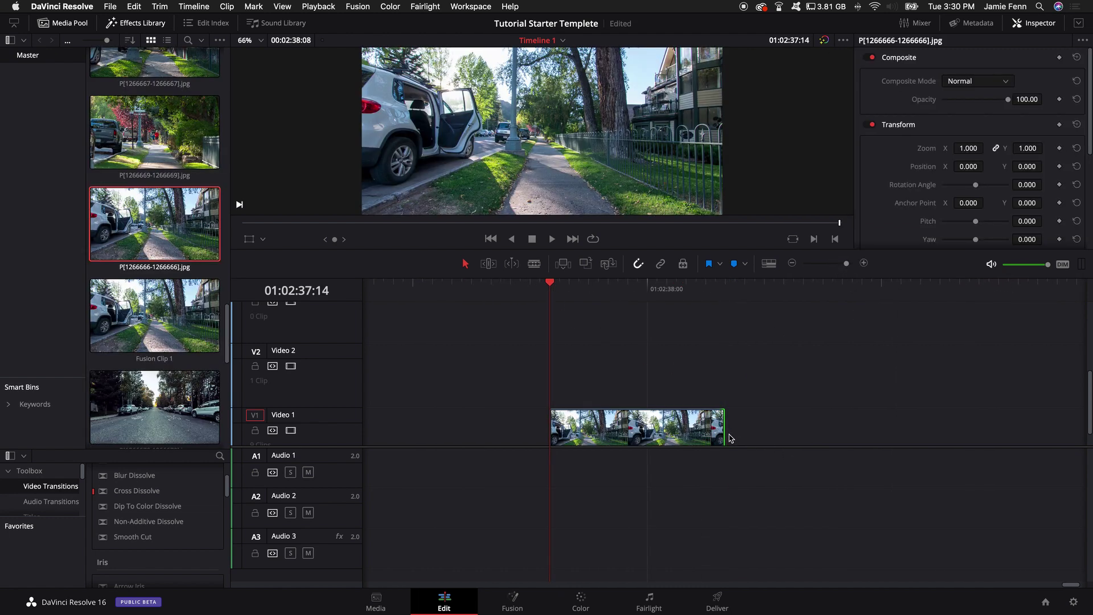
drag(722, 431, 1027, 428)
key(space)
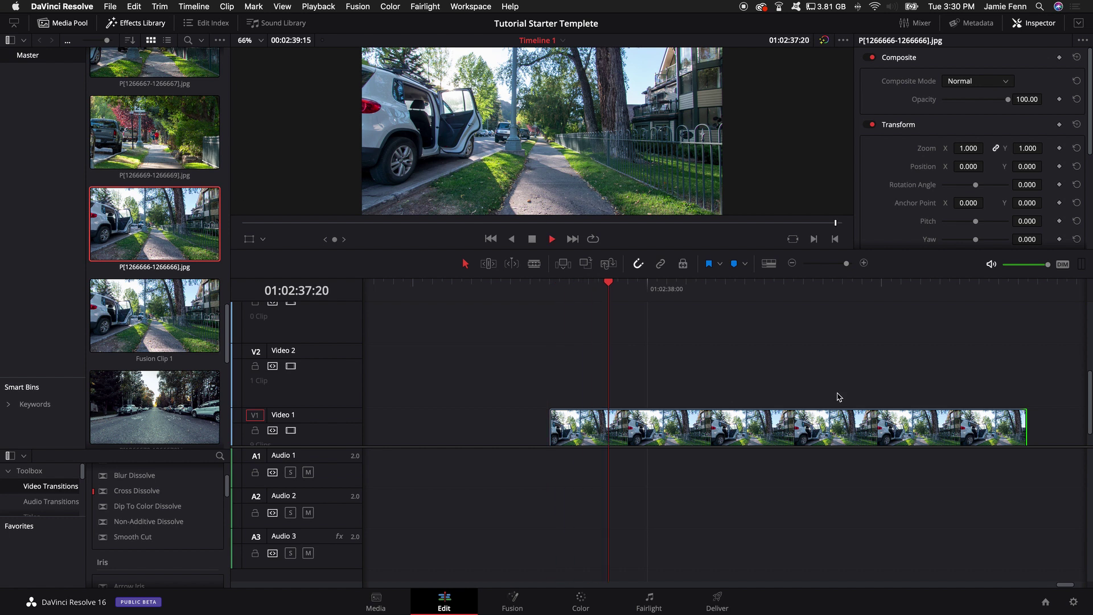
drag(846, 263, 837, 263)
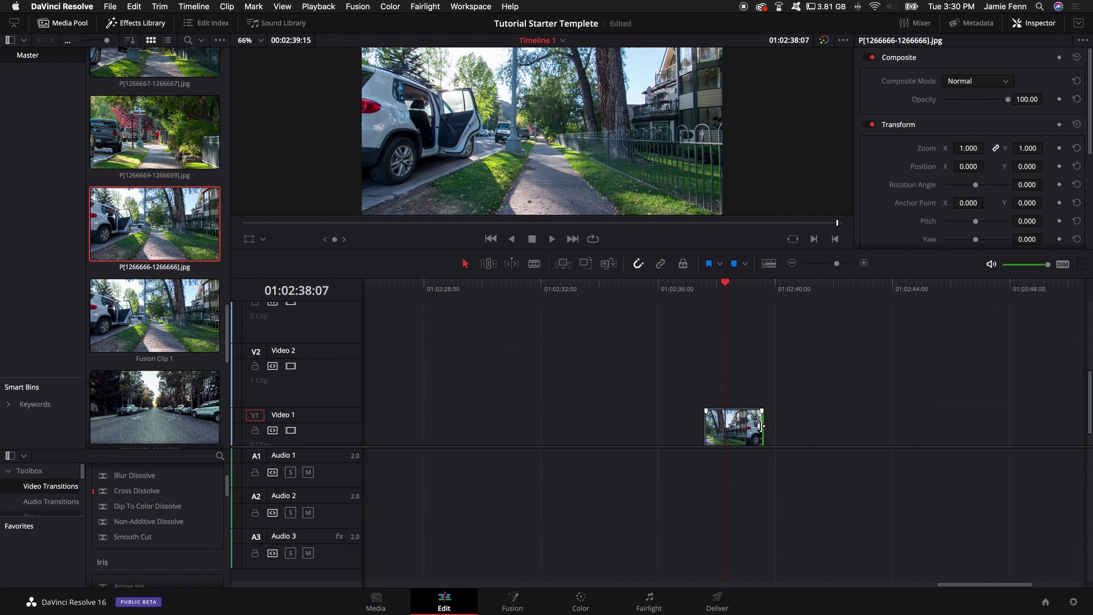
drag(760, 426, 878, 428)
click(704, 291)
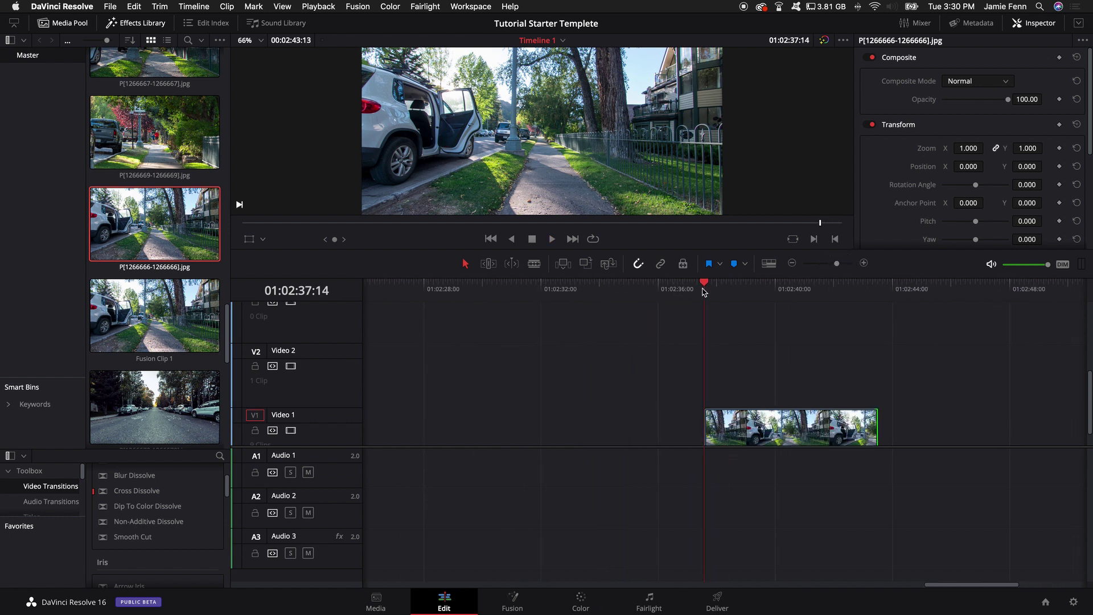
scroll(645, 420, right, 5)
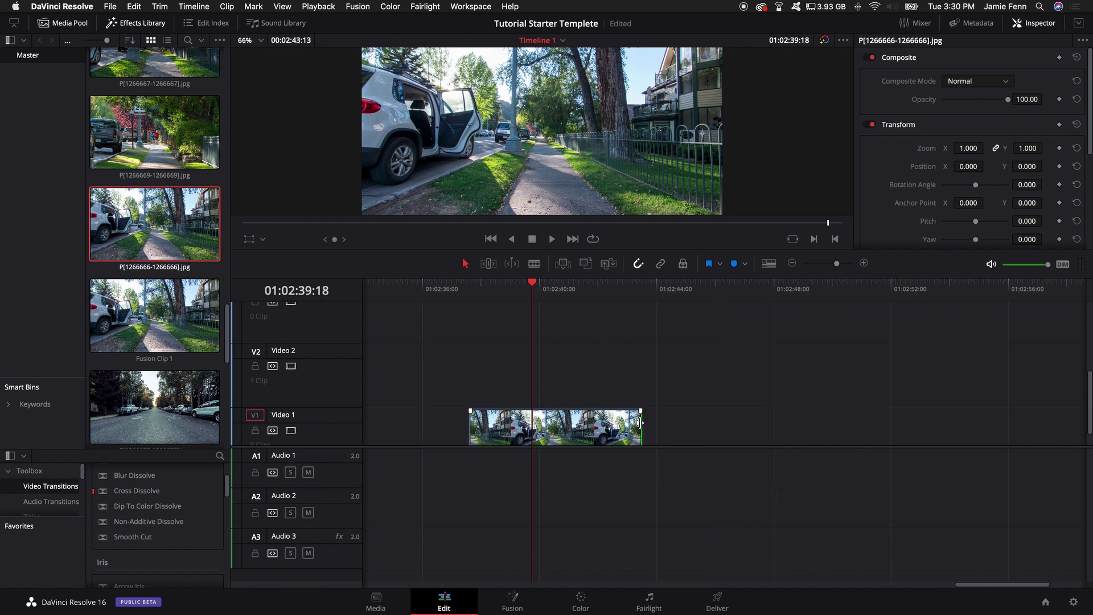
drag(639, 423, 469, 370)
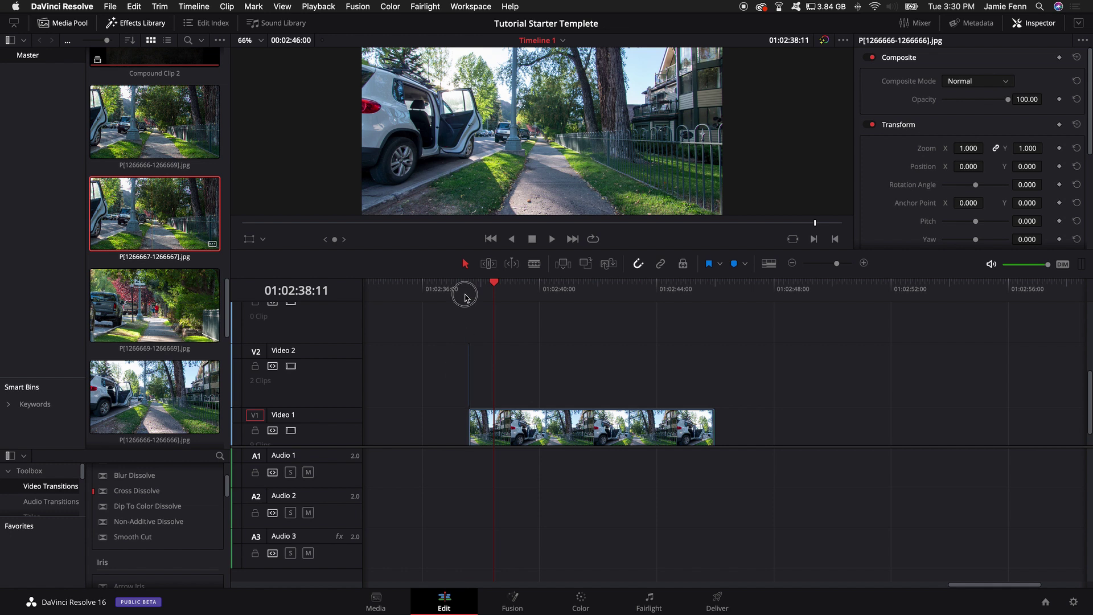
click(464, 296)
drag(836, 264, 853, 264)
drag(761, 364, 1085, 345)
drag(853, 264, 836, 263)
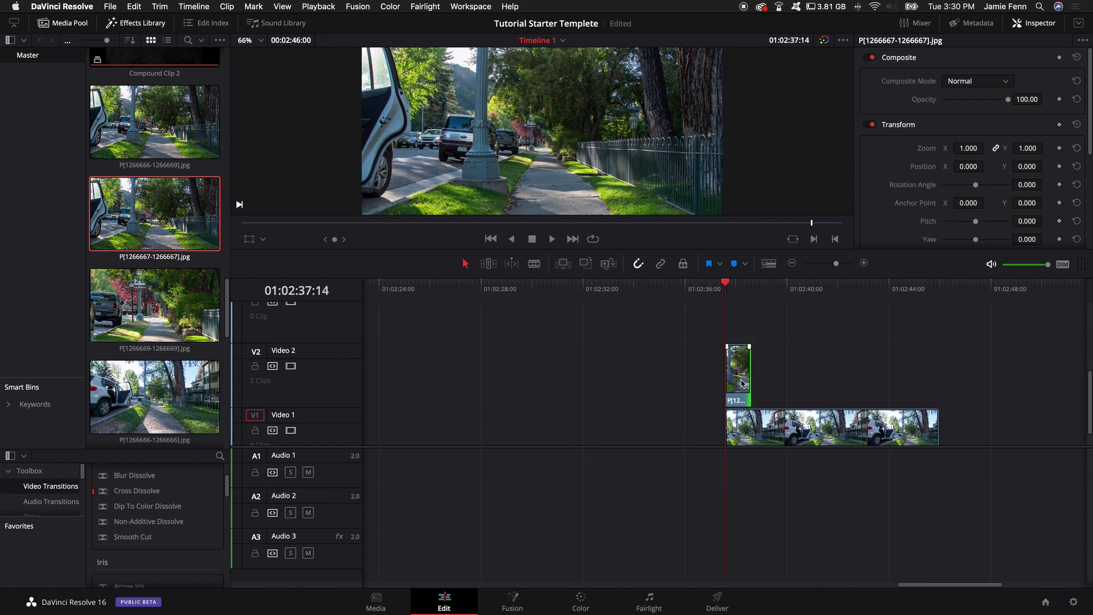
drag(750, 374, 937, 373)
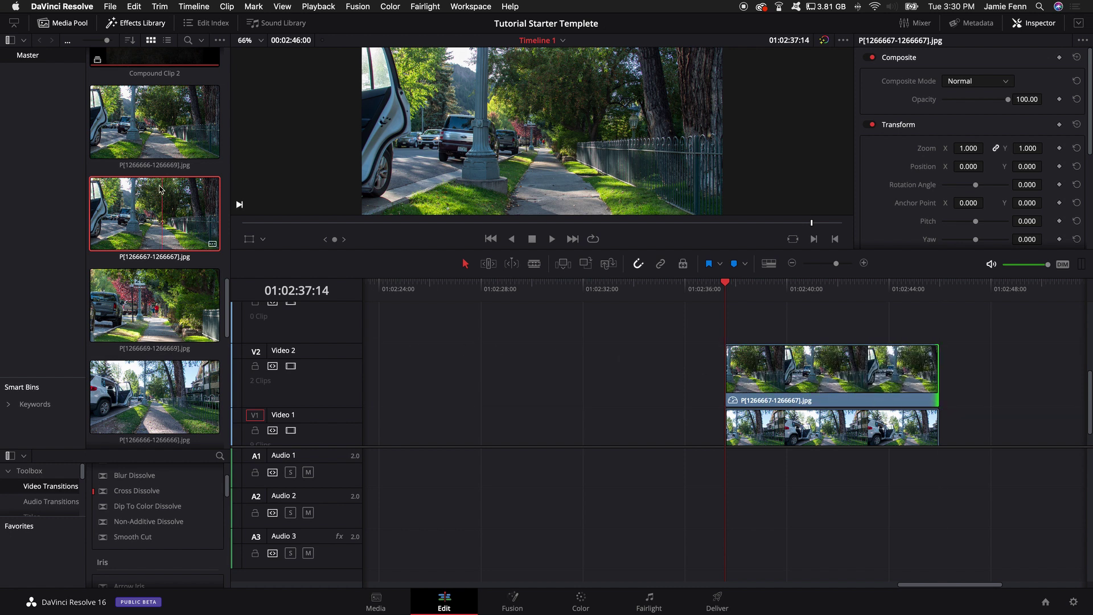
drag(161, 325, 727, 340)
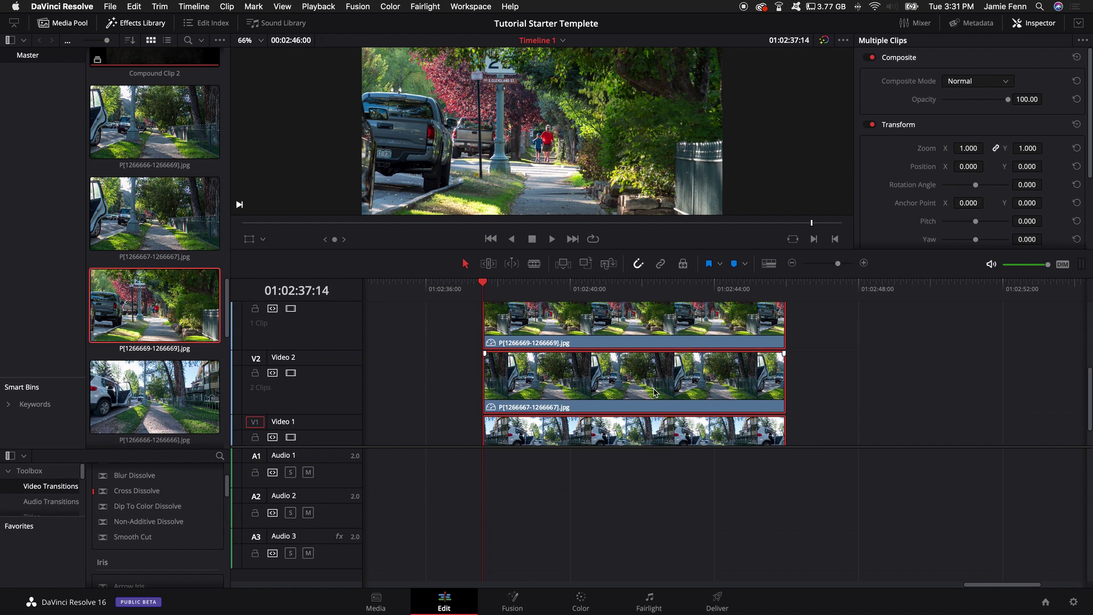
Combine the three stacked still clips into a Fusion clip and open it on the Fusion page at 01:02:38:13.
right_click(654, 392)
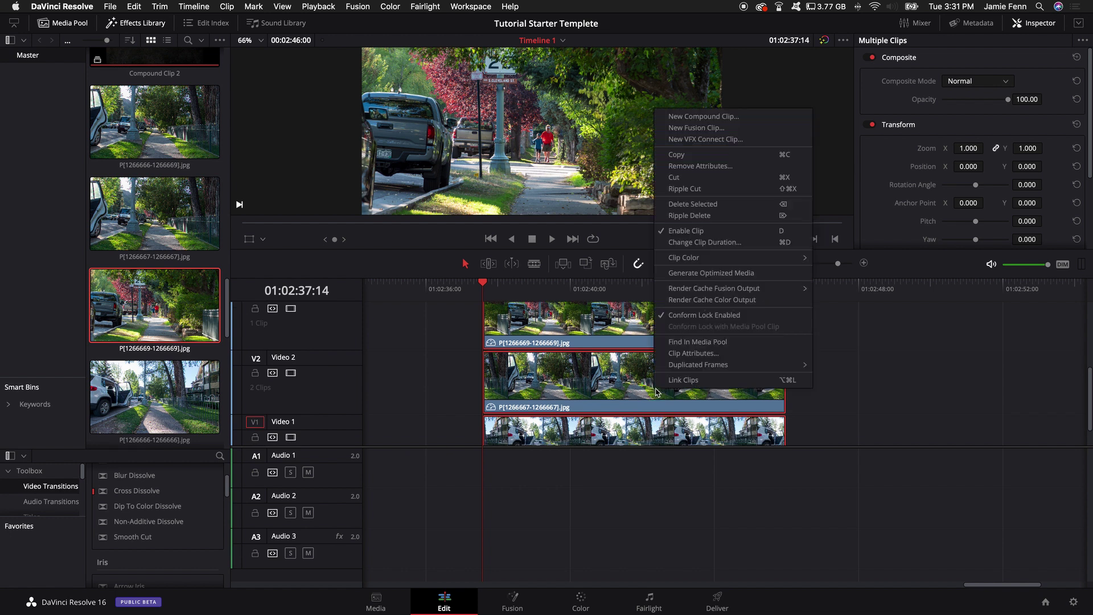
click(732, 129)
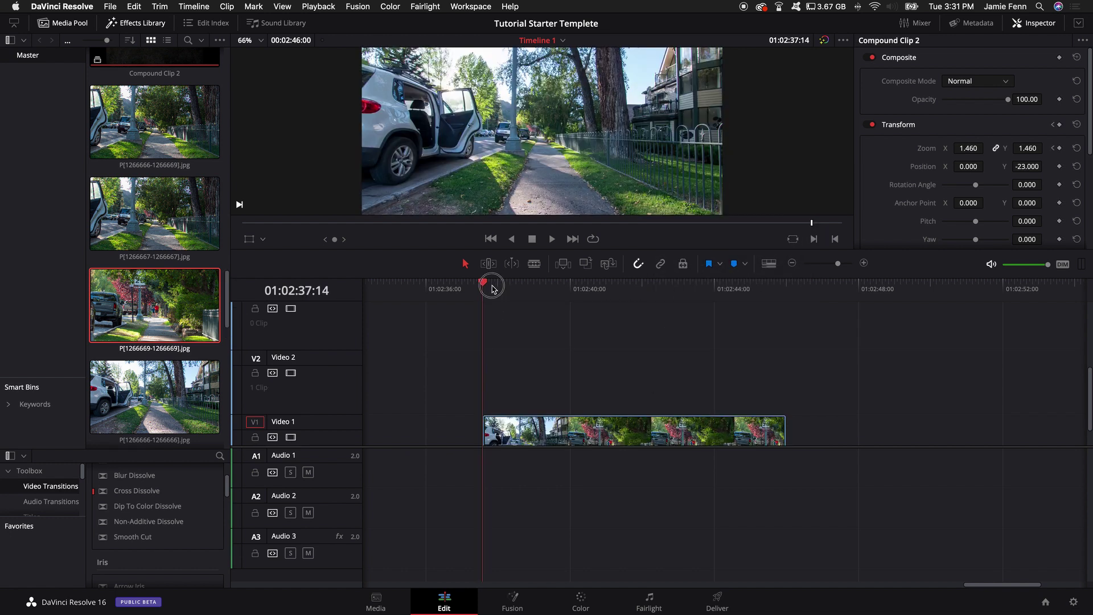
drag(484, 289, 517, 289)
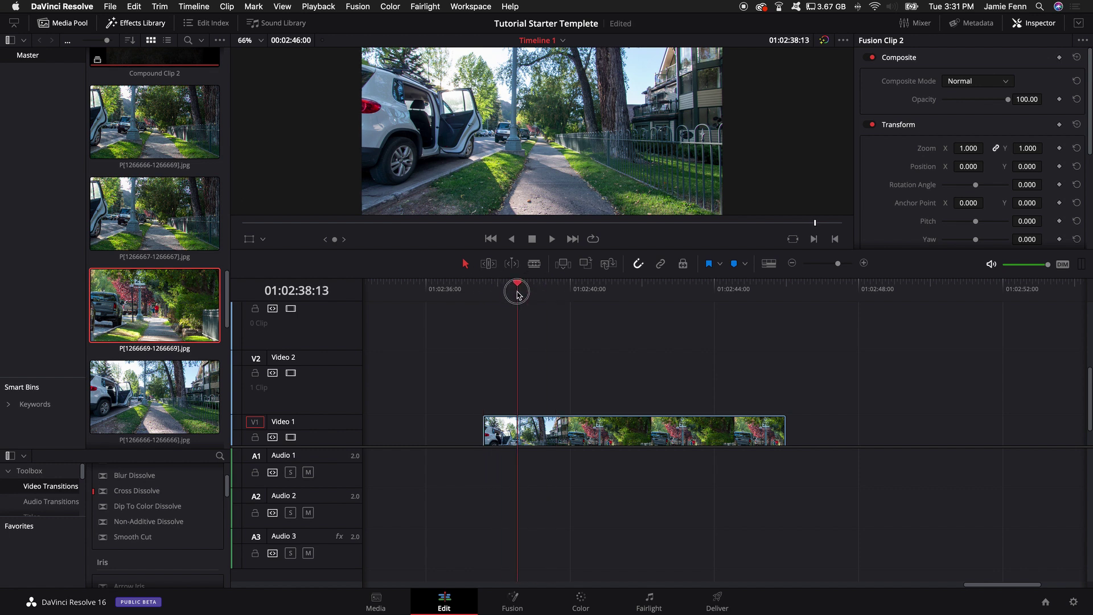
scroll(558, 381, down, 1)
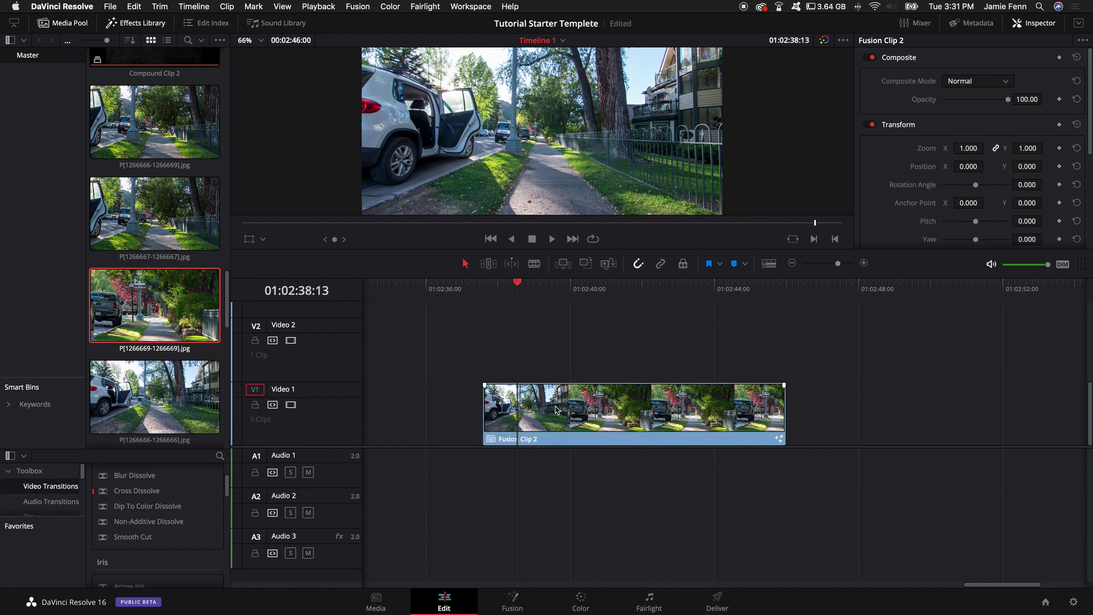
click(512, 604)
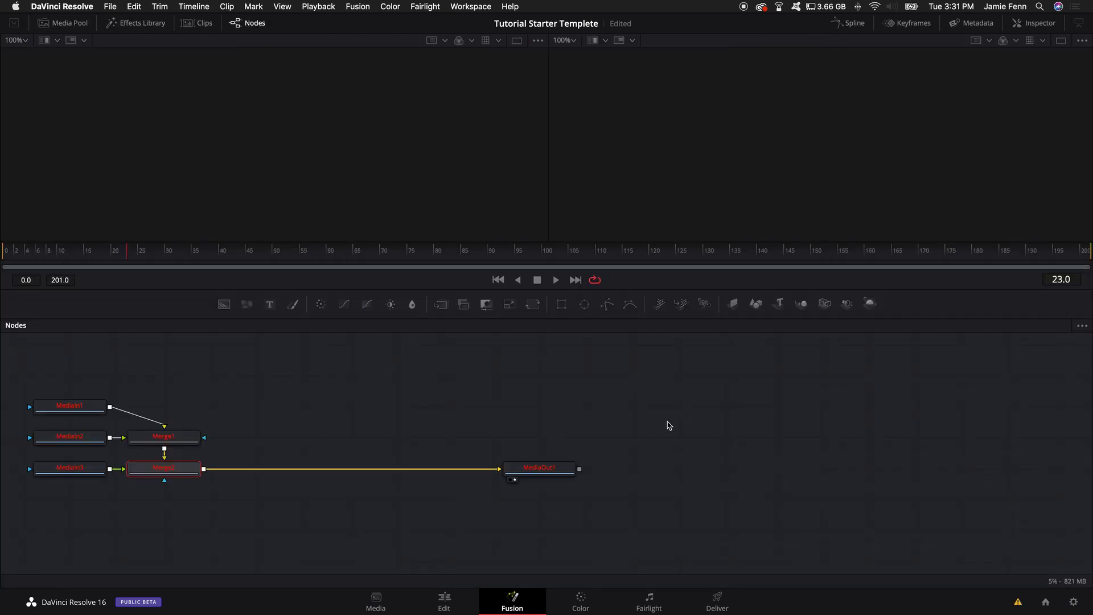
Preview MediaIn1, MediaIn2 and MediaIn3 one after another in the empty viewer, ending on MediaIn1.
click(82, 409)
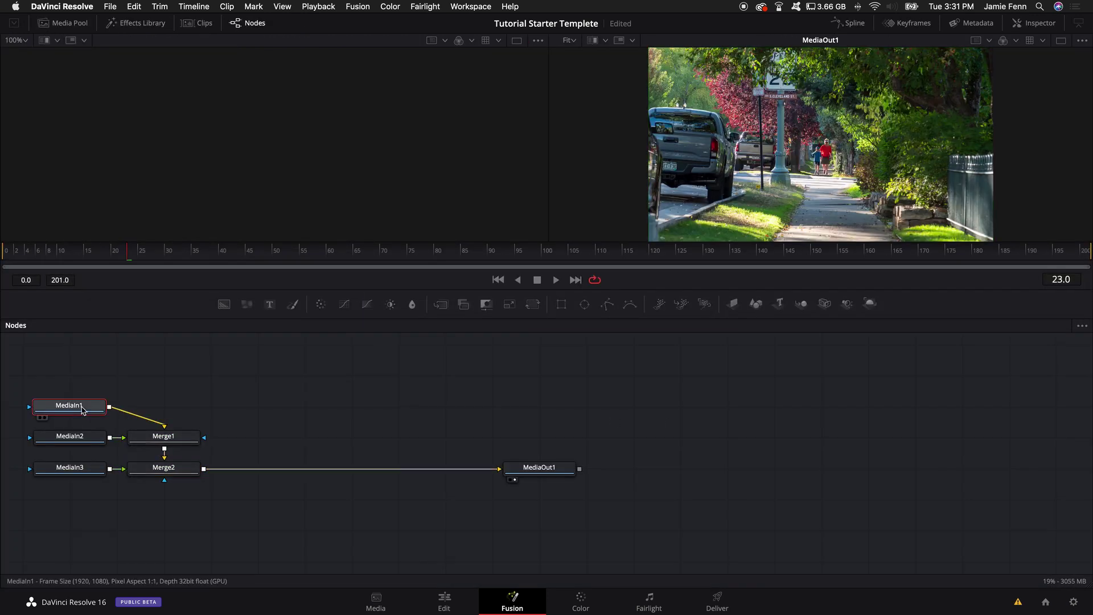
key(1)
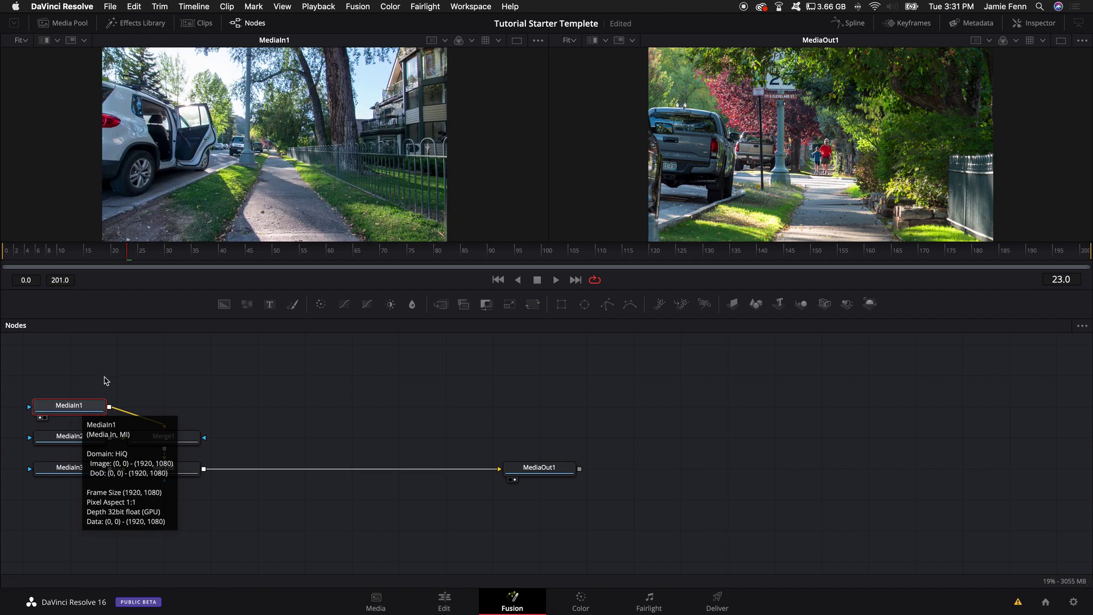
click(64, 438)
key(1)
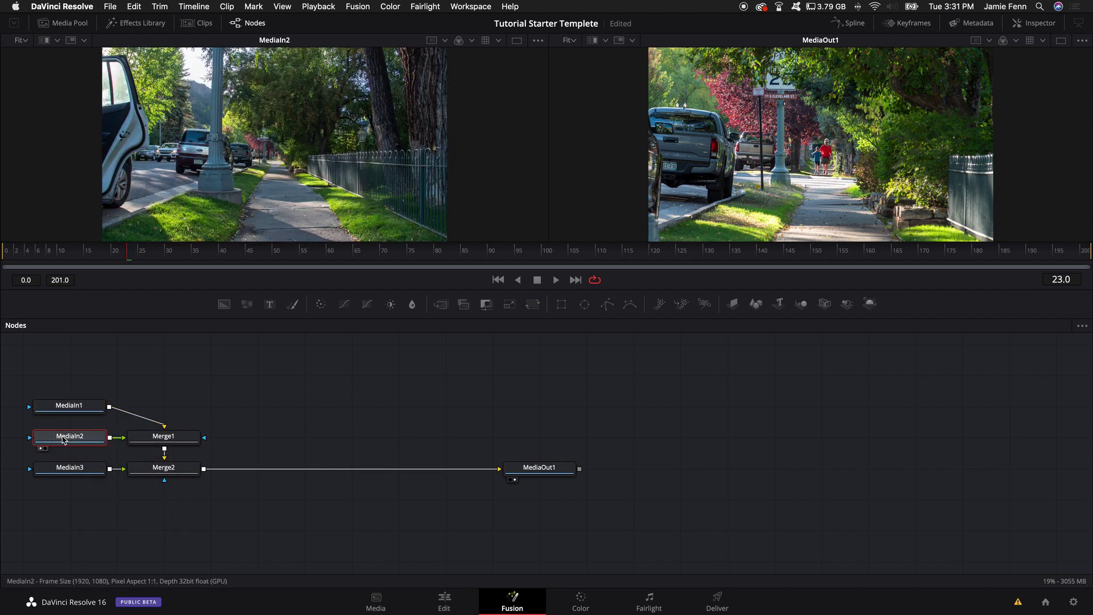
click(62, 470)
key(1)
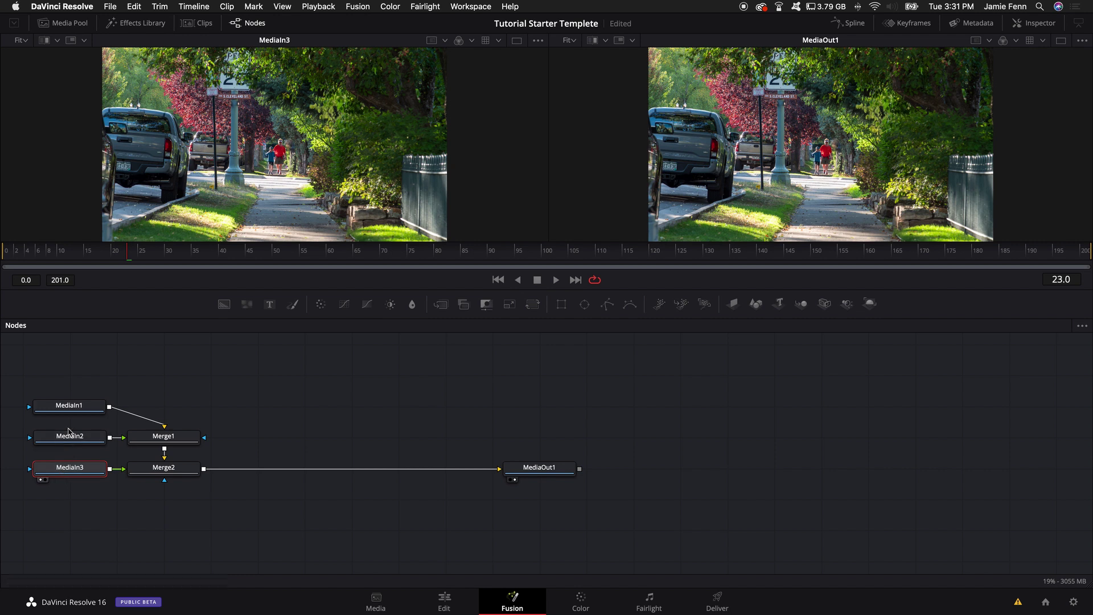
click(73, 406)
key(1)
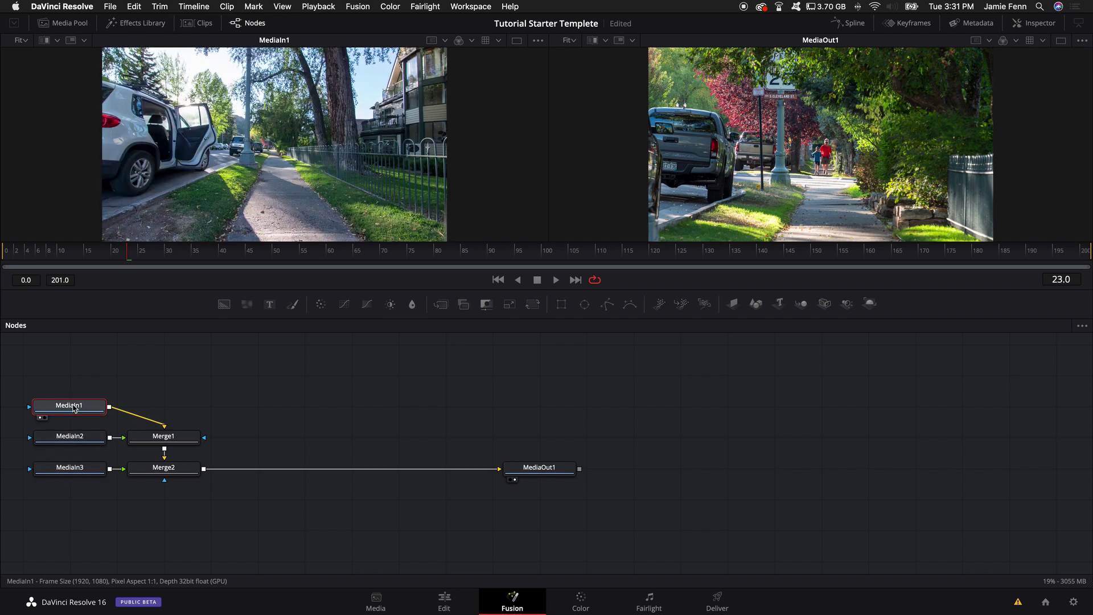
Detach Merge1 and Tele from the node chain and line up WIDE with Merge2 as its only background source.
drag(165, 436, 252, 538)
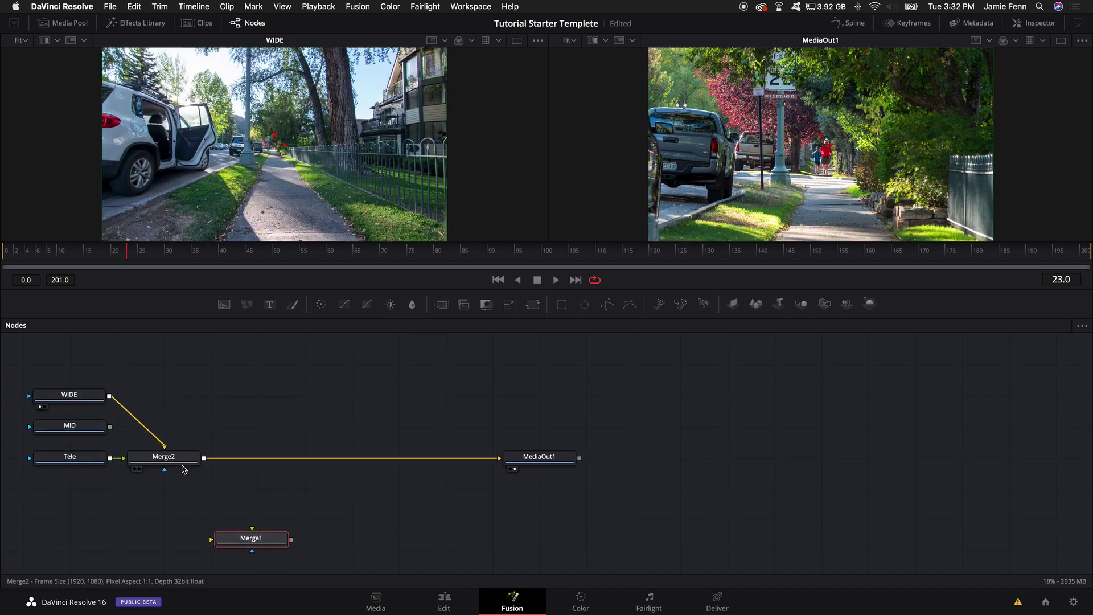
drag(184, 468, 310, 430)
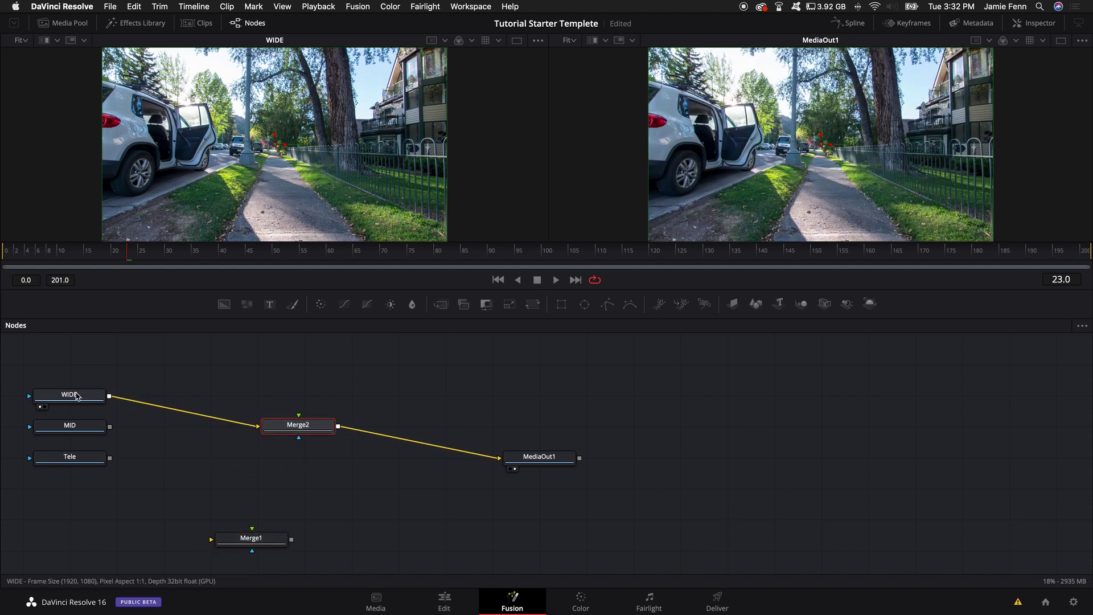
drag(77, 395, 171, 424)
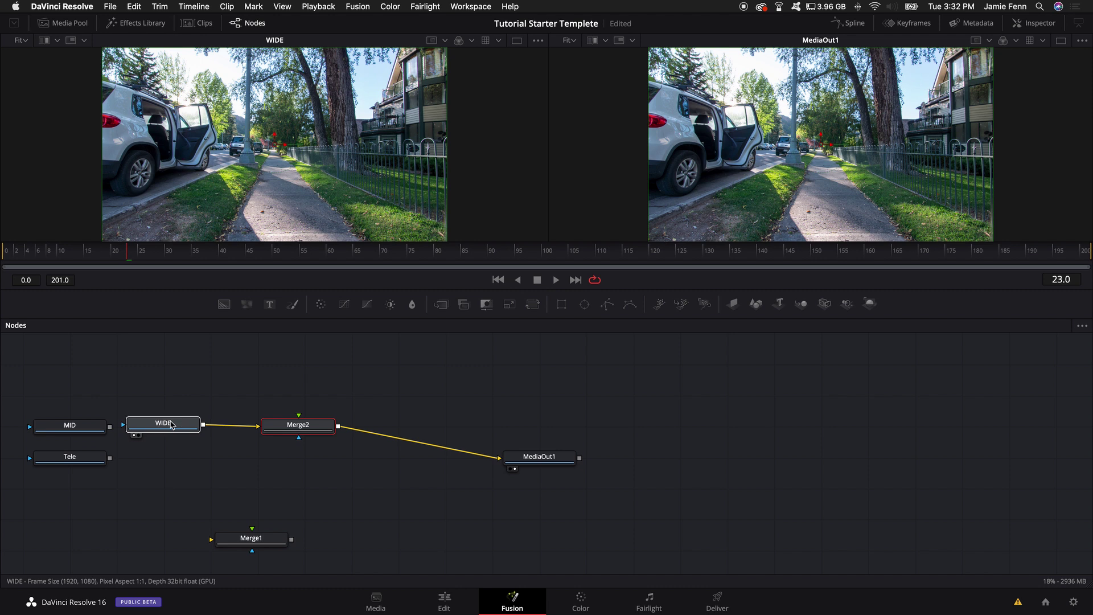
click(170, 425)
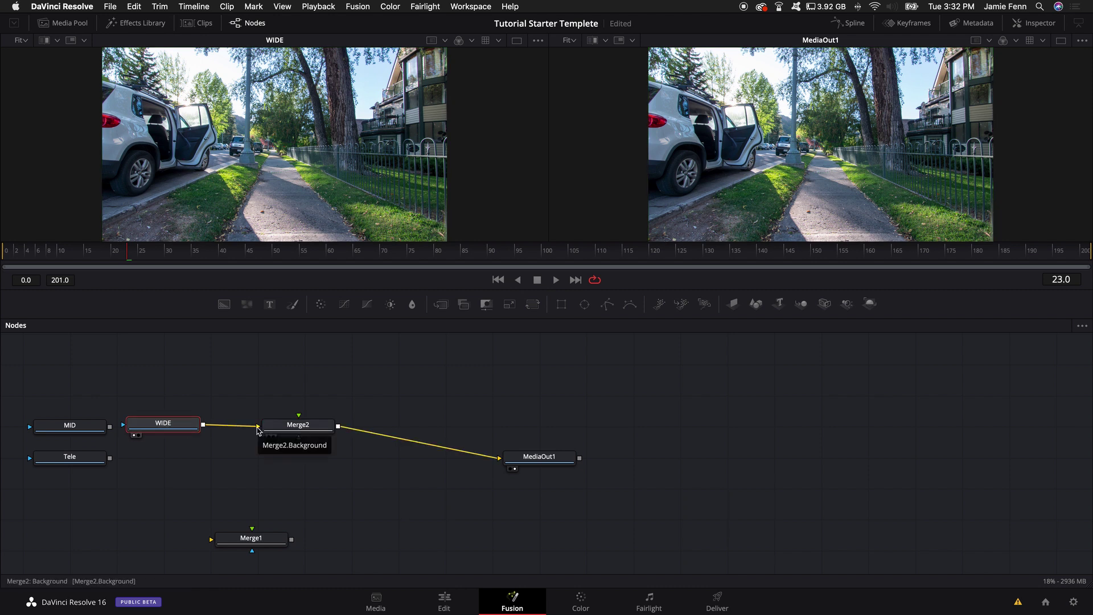
drag(286, 427, 324, 435)
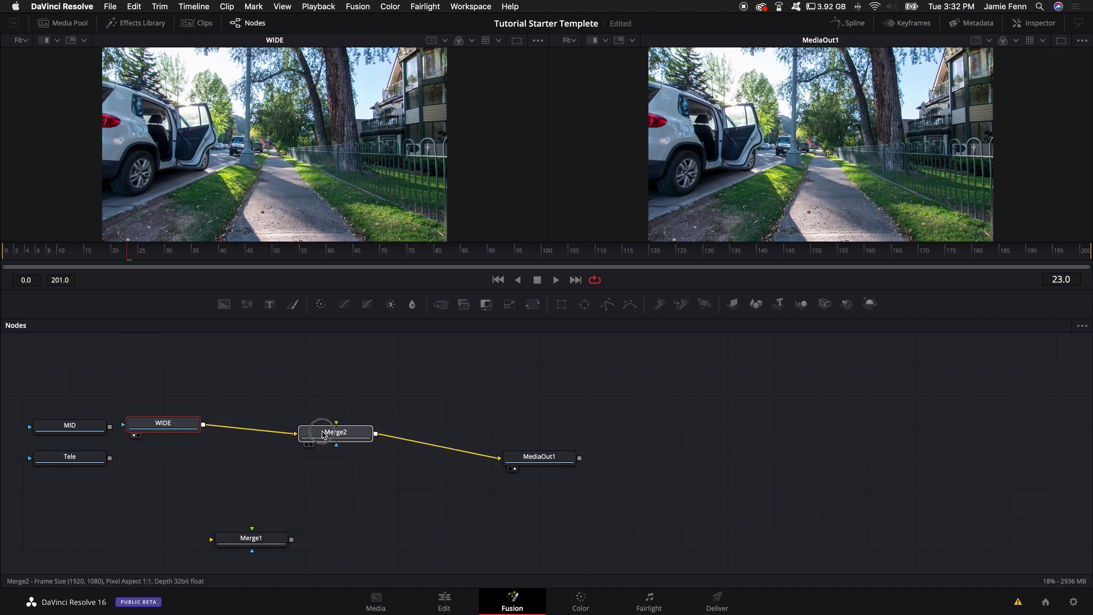
drag(190, 420, 202, 430)
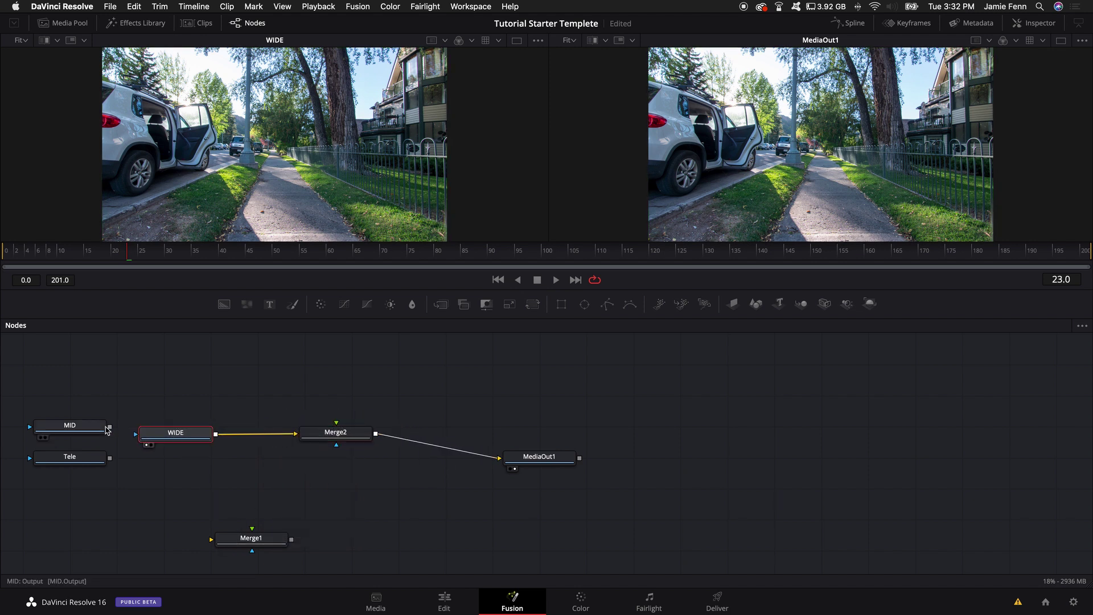
Place the MID node above WIDE and connect its output to the foreground input of Merge2.
drag(106, 430, 220, 384)
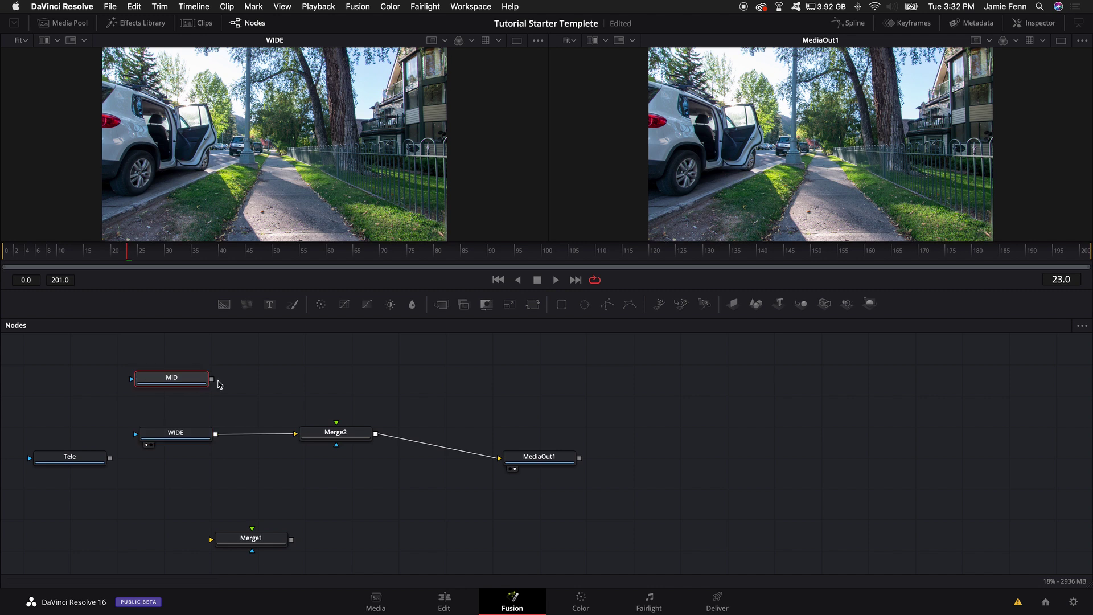
drag(317, 438, 271, 439)
drag(211, 379, 291, 423)
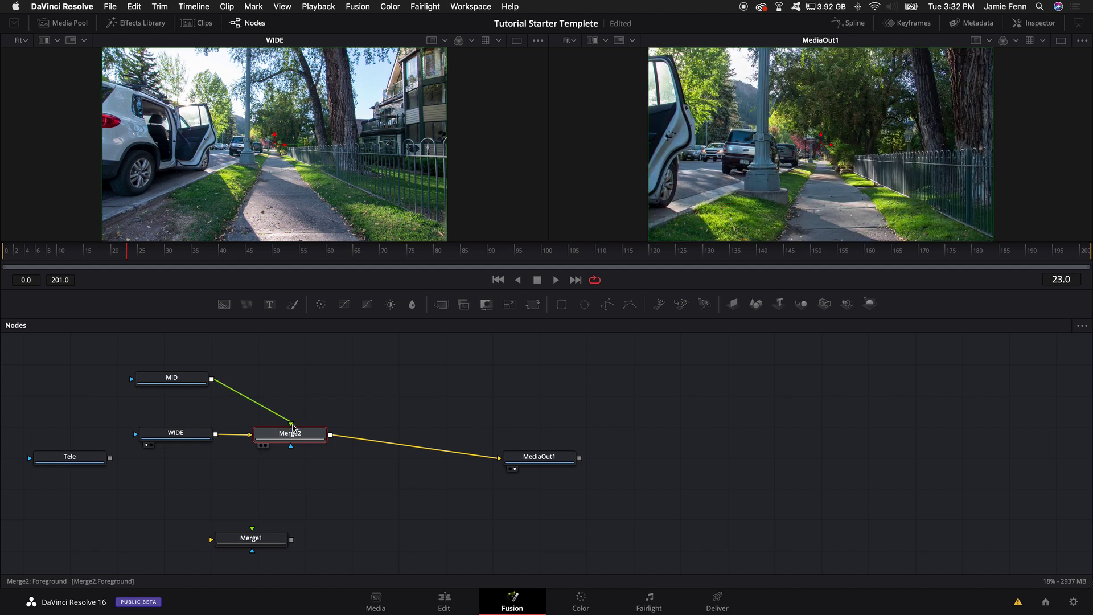
Insert a Transform node between MID and Merge2 and reduce its Size to 0.47 with larger viewers.
drag(750, 289, 750, 341)
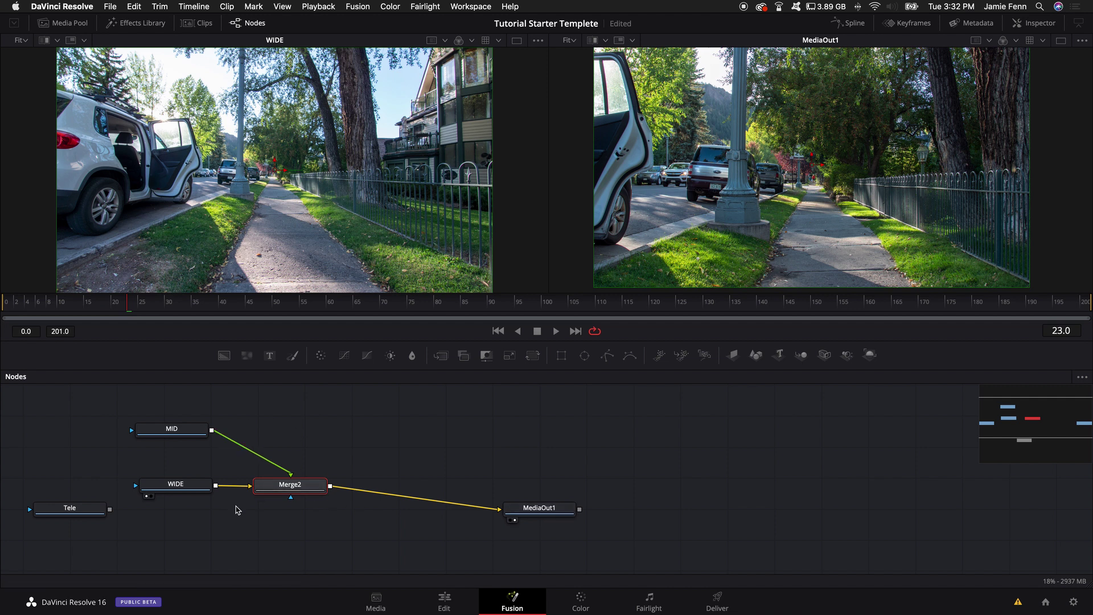
click(195, 435)
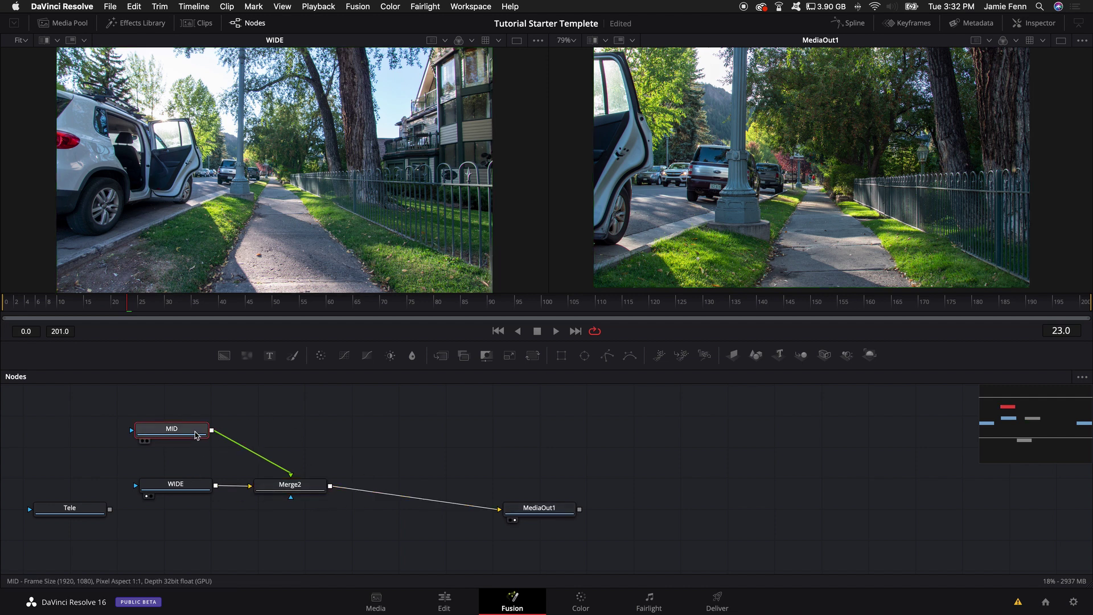
mouse_move(192, 436)
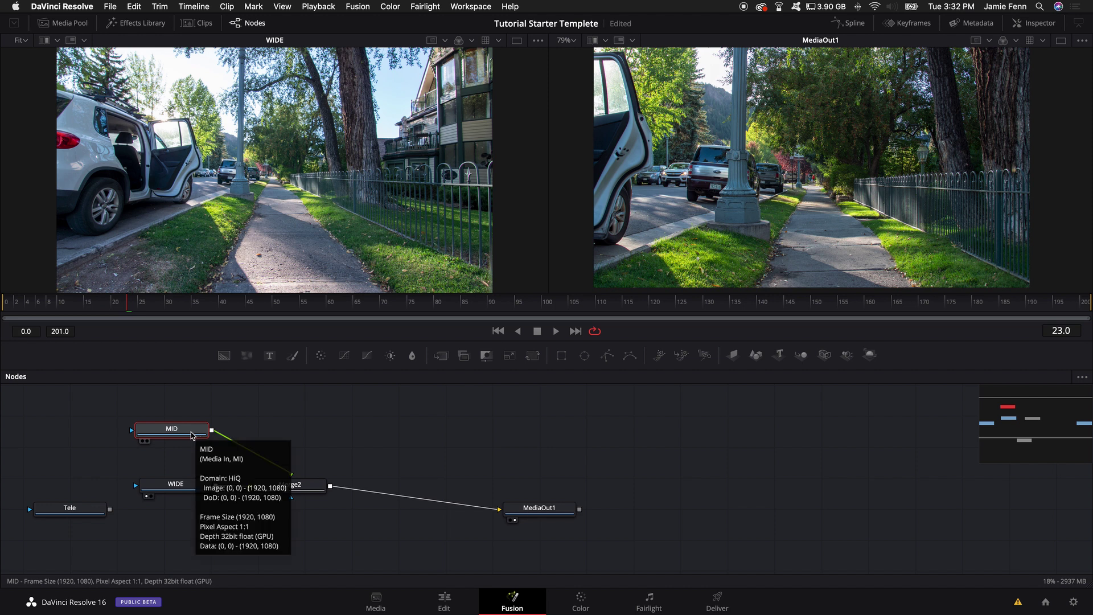
key(shift+space)
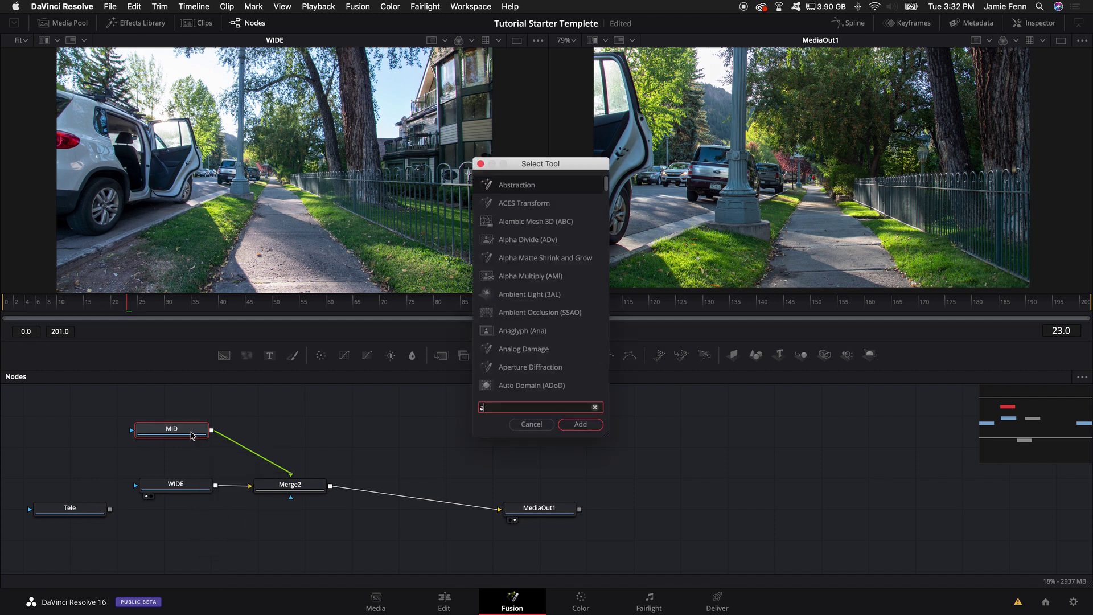
text(tran)
key(Return)
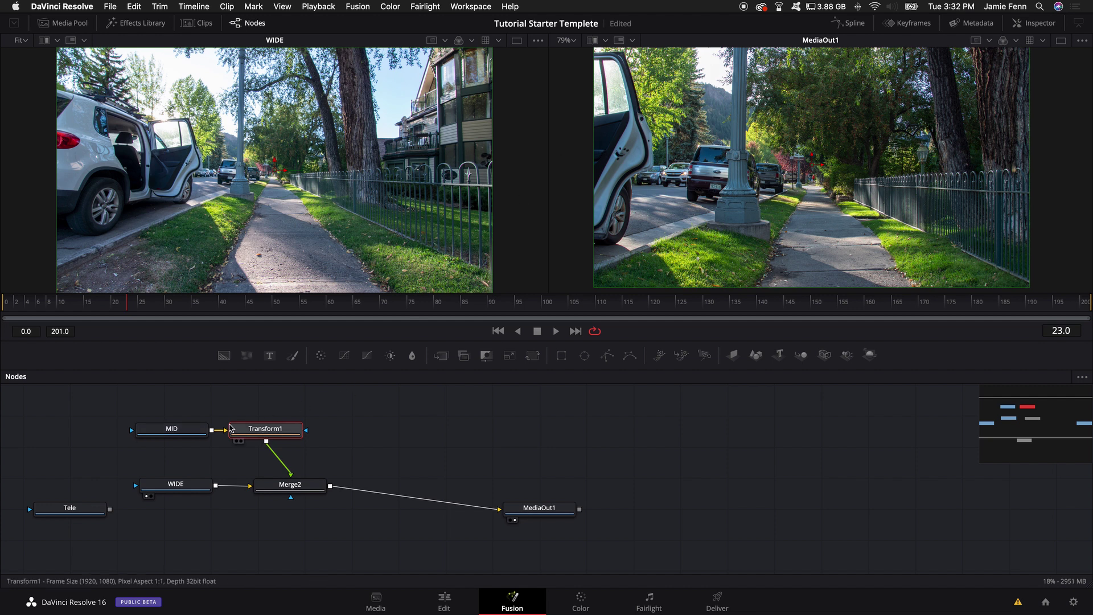
click(1034, 23)
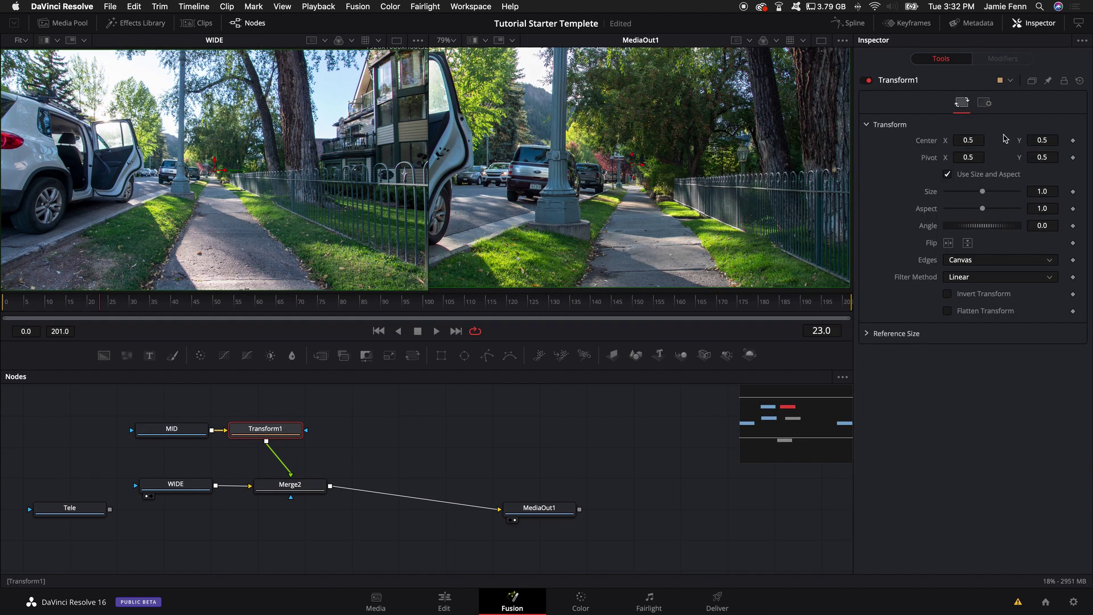
drag(982, 192, 965, 197)
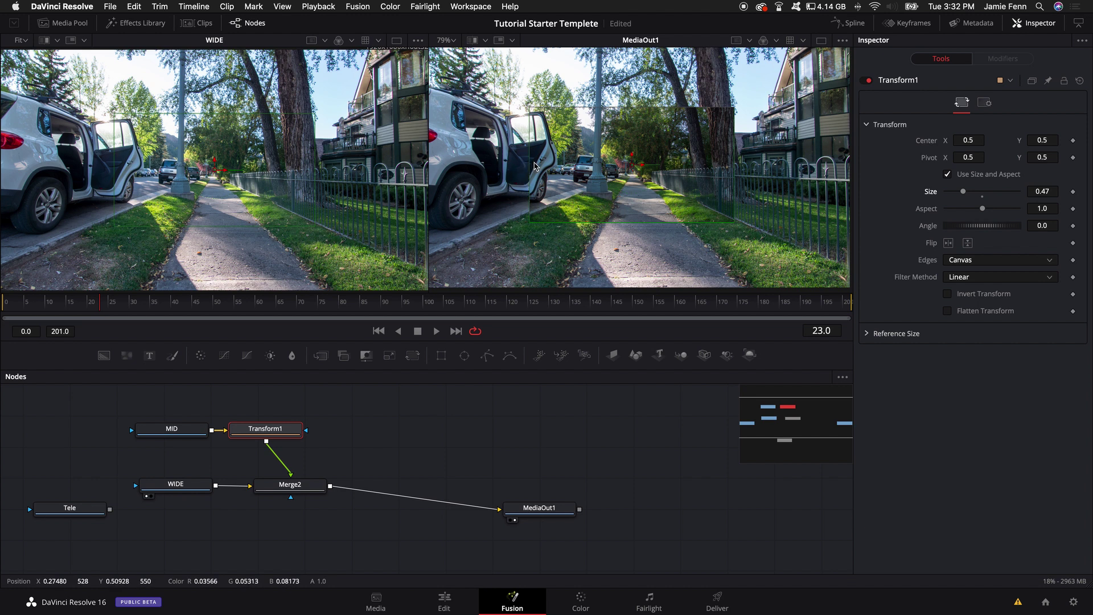
Align MID over WIDE by setting Transform1's Size to 0.446 and its Center to X 0.493832, Y 0.506837.
scroll(529, 173, up, 3)
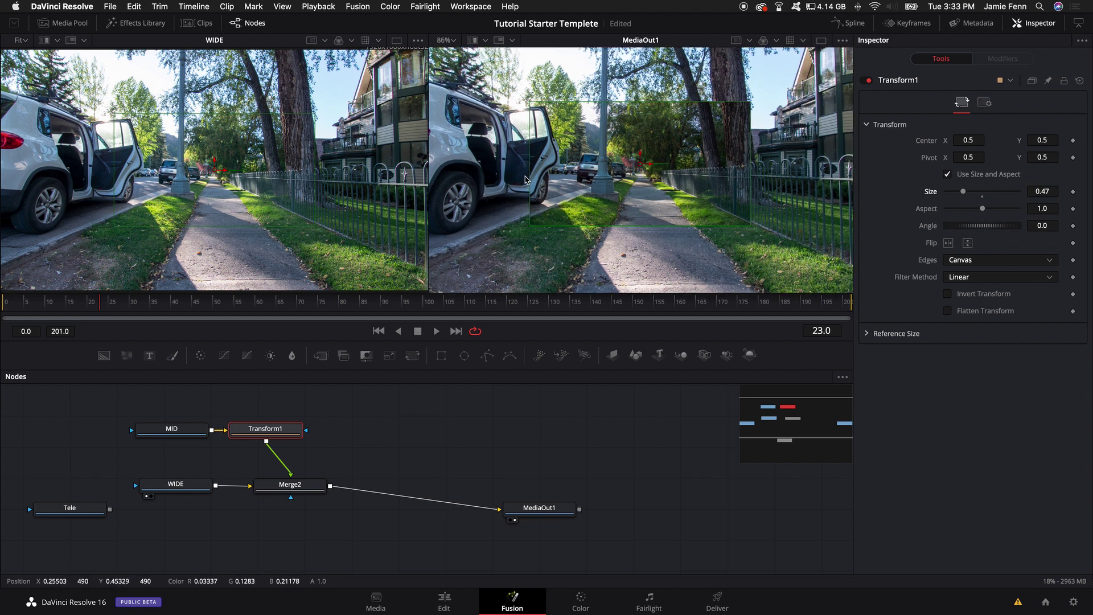
scroll(525, 180, up, 1)
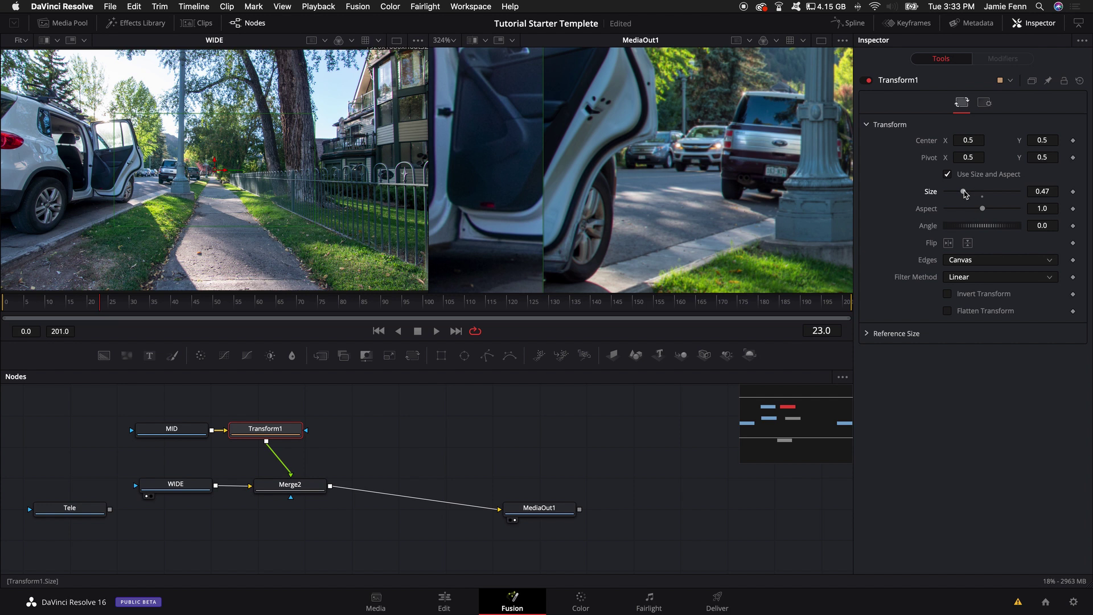
drag(964, 192, 961, 192)
key(ctrl+f)
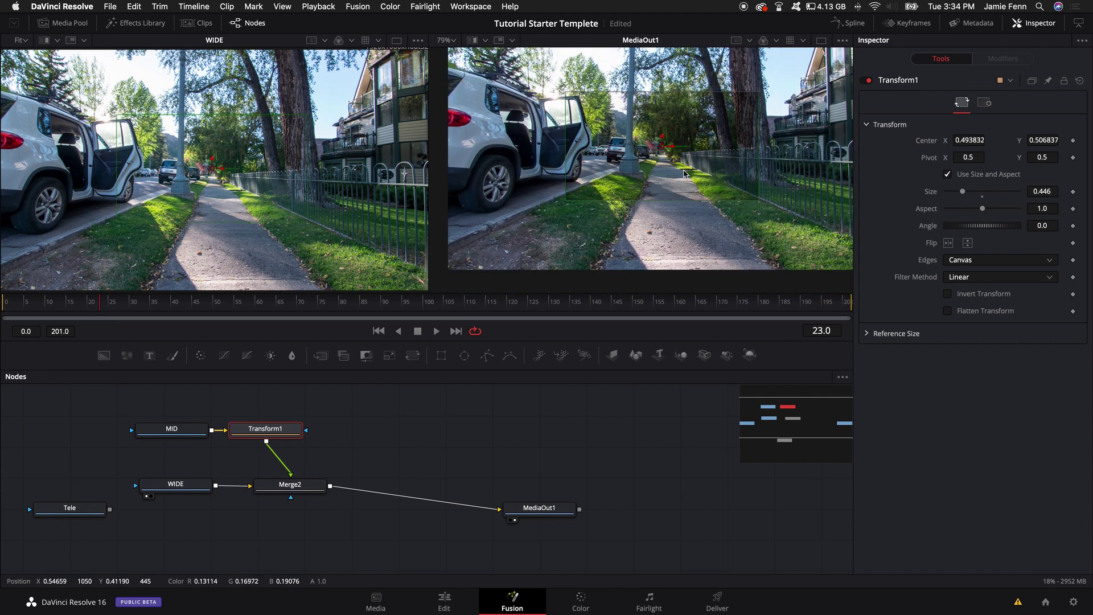
Add a rectangle mask to the MID node and enlarge it to about 1.03 wide and 1.05 high.
click(538, 508)
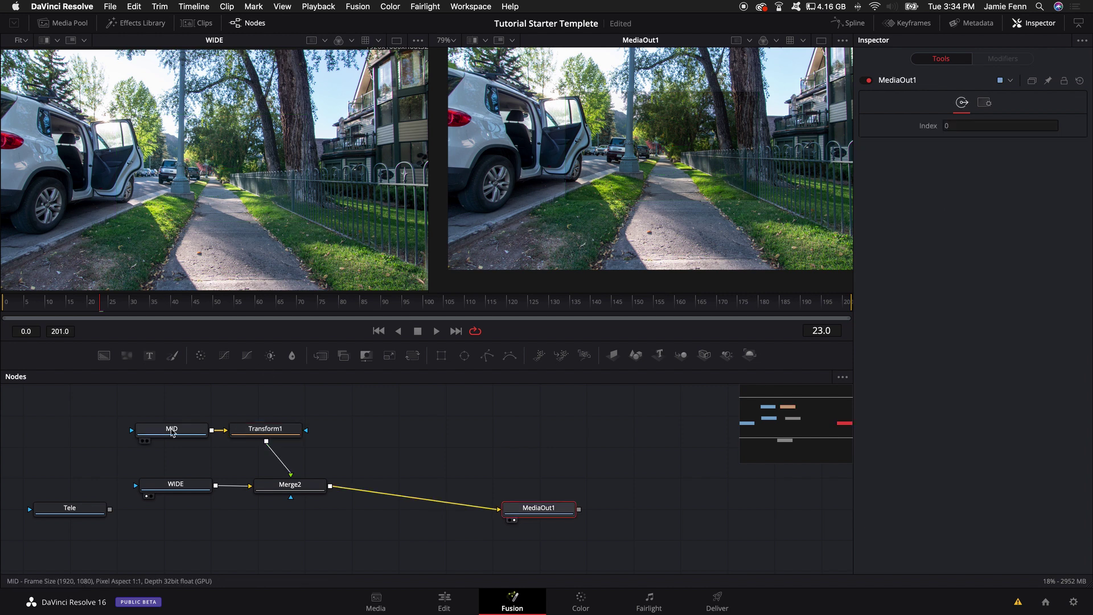
click(172, 431)
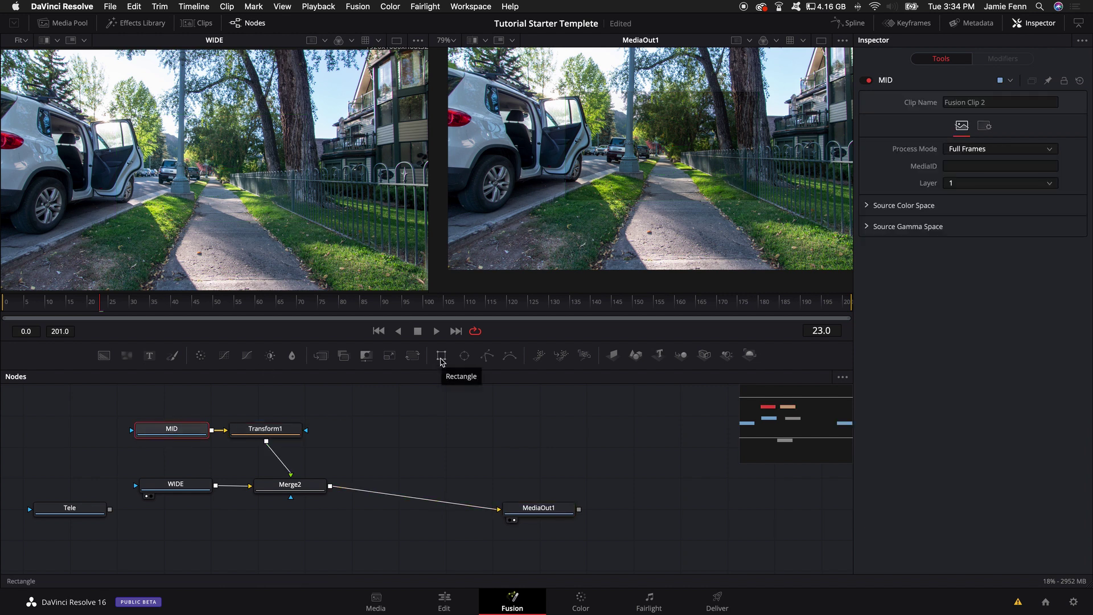
click(442, 357)
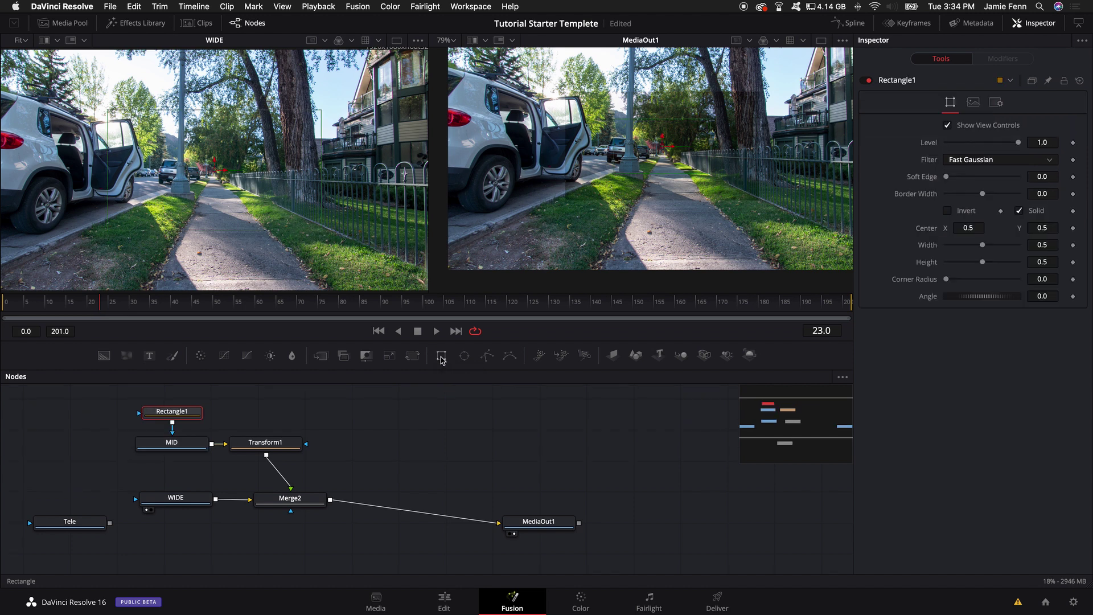
drag(711, 178, 759, 208)
Feather the MID mask with Soft Edge 0.052 and Border Width -0.119, and move the Rectangle1 node beside MID.
scroll(571, 203, up, 3)
scroll(571, 203, up, 3)
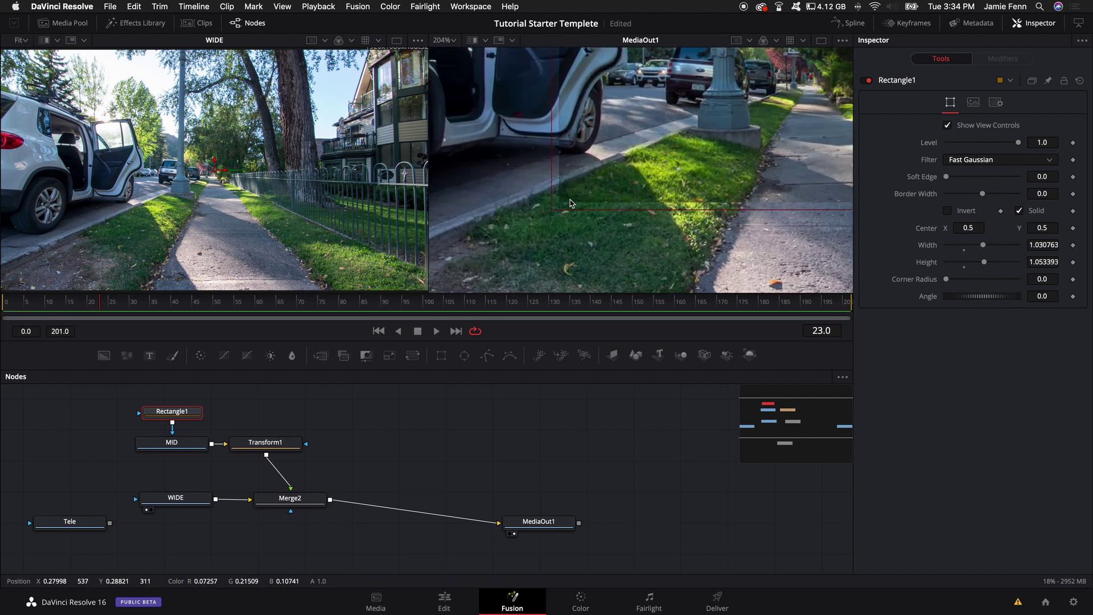
drag(946, 180, 961, 197)
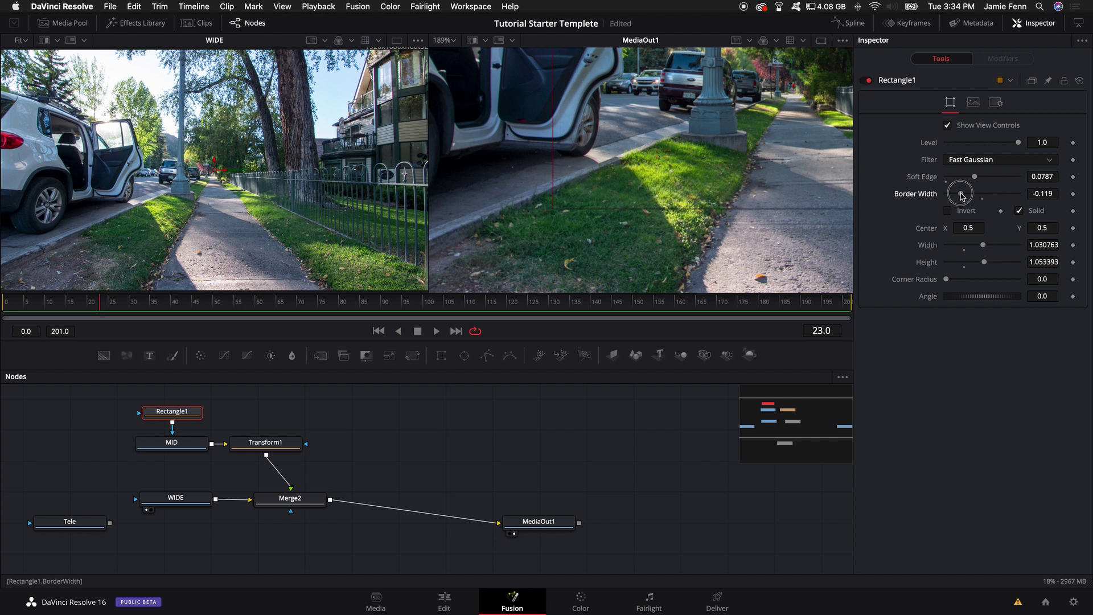
scroll(773, 207, right, 5)
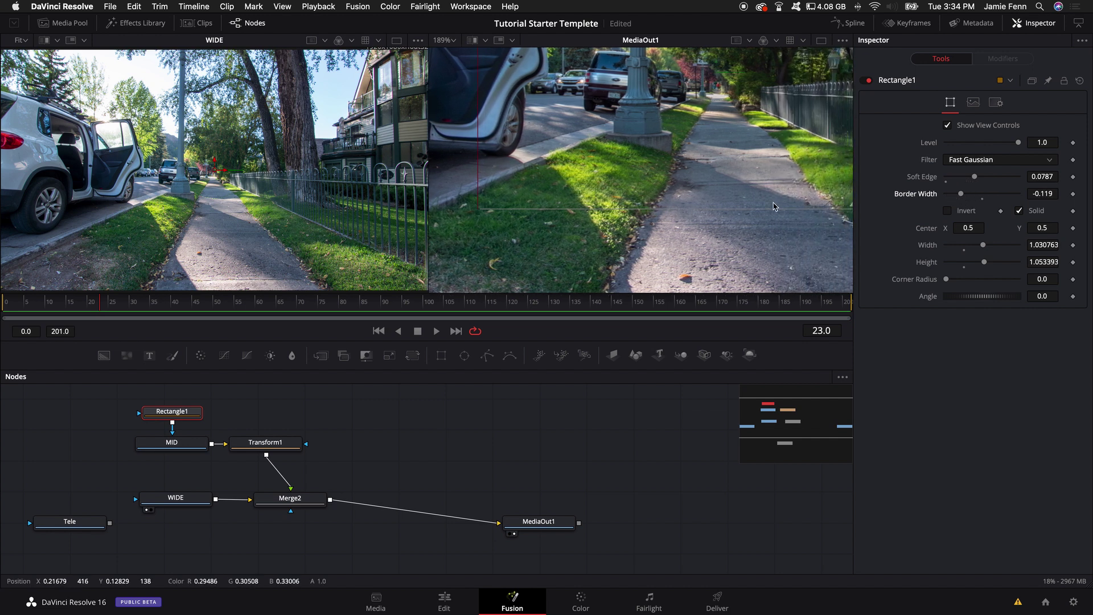
scroll(773, 207, down, 6)
drag(172, 411, 87, 435)
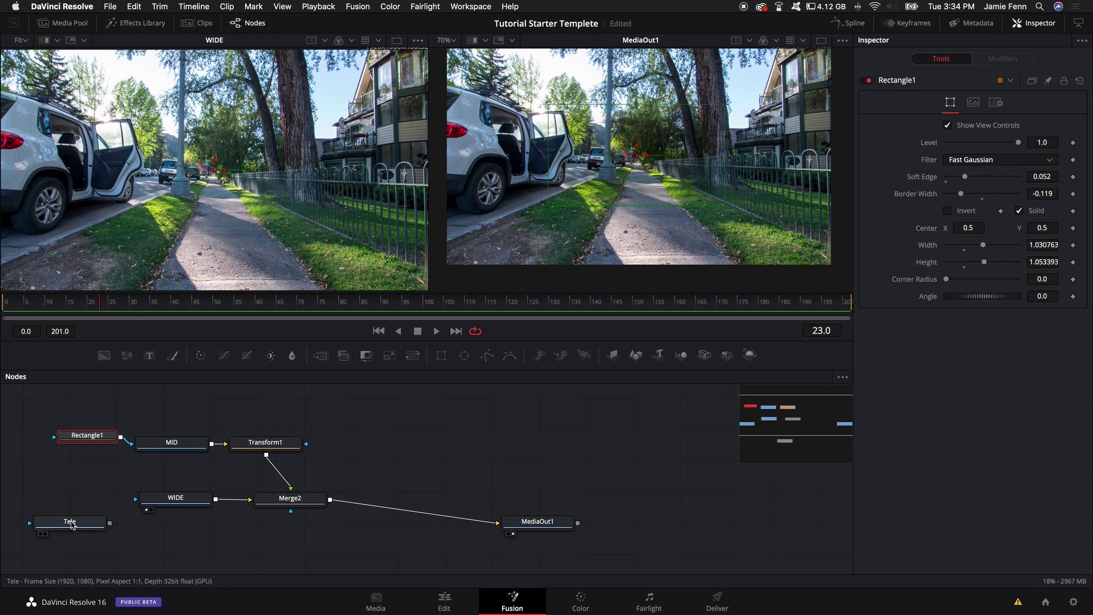
Insert a Merge node between Merge2 and MediaOut1, and connect Tele, repositioned above it, to its foreground input.
drag(72, 525, 418, 441)
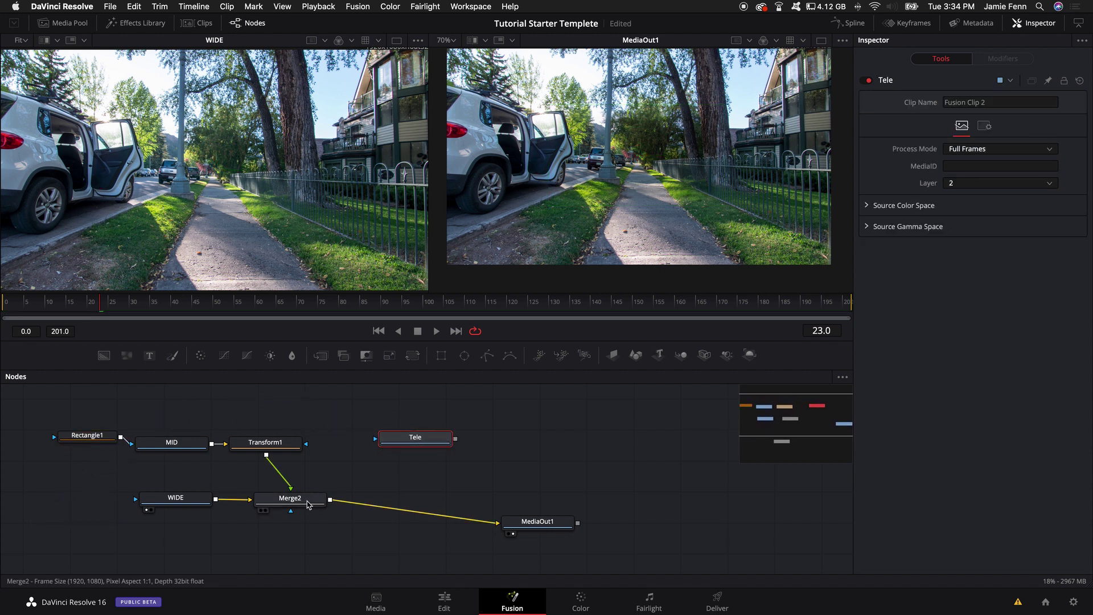
drag(308, 504, 305, 511)
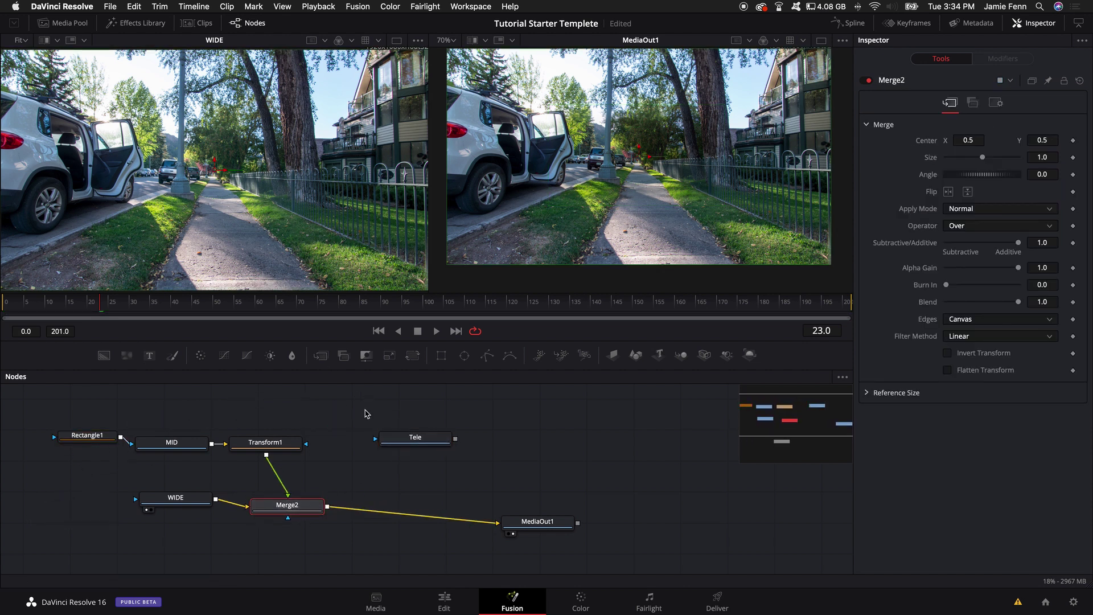
key(shift+space)
text(tran)
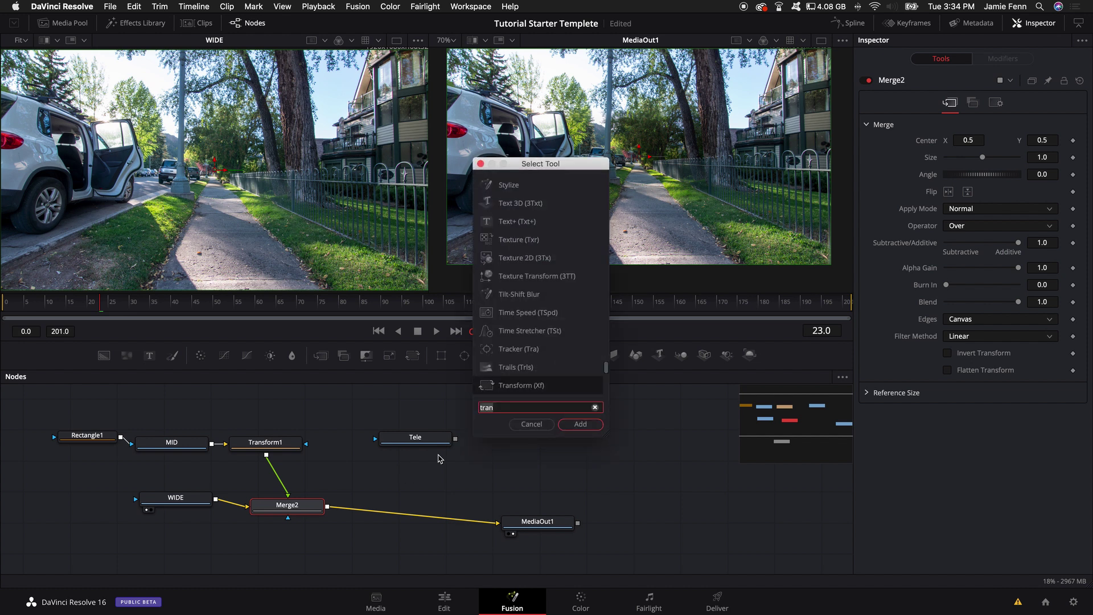
key(BackSpace)
key(BackSpace)
key(BackSpace)
key(BackSpace)
text(merge)
key(Return)
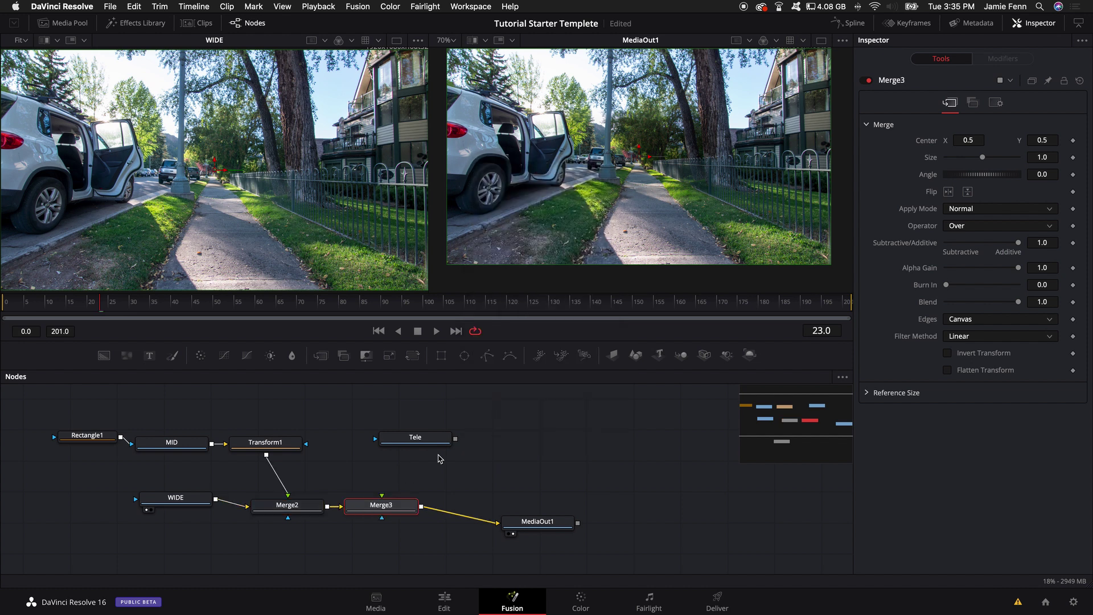
drag(366, 513, 390, 514)
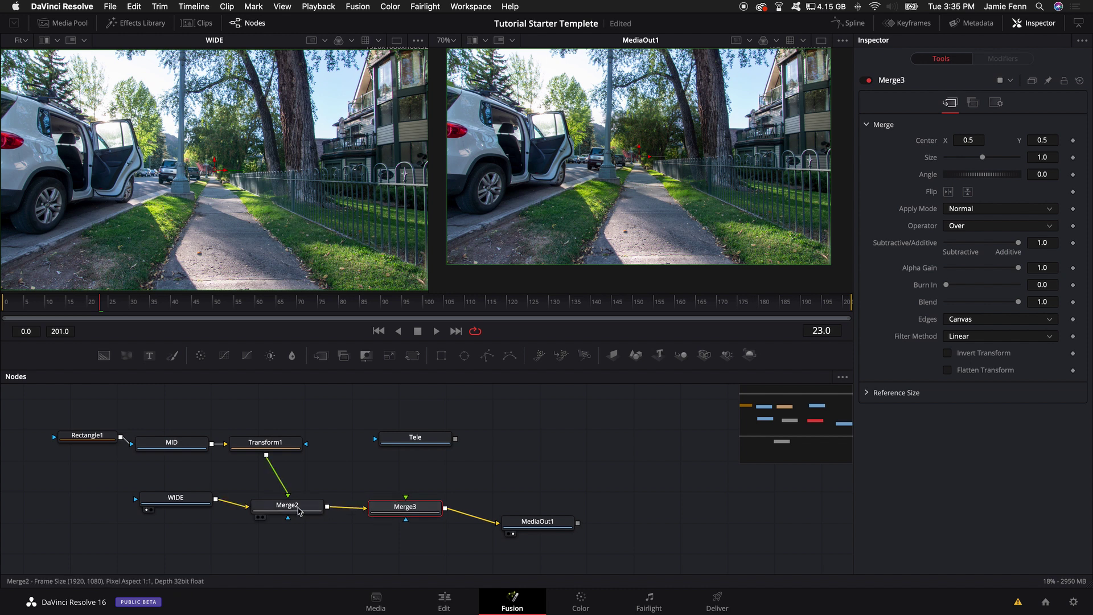
drag(447, 439, 405, 498)
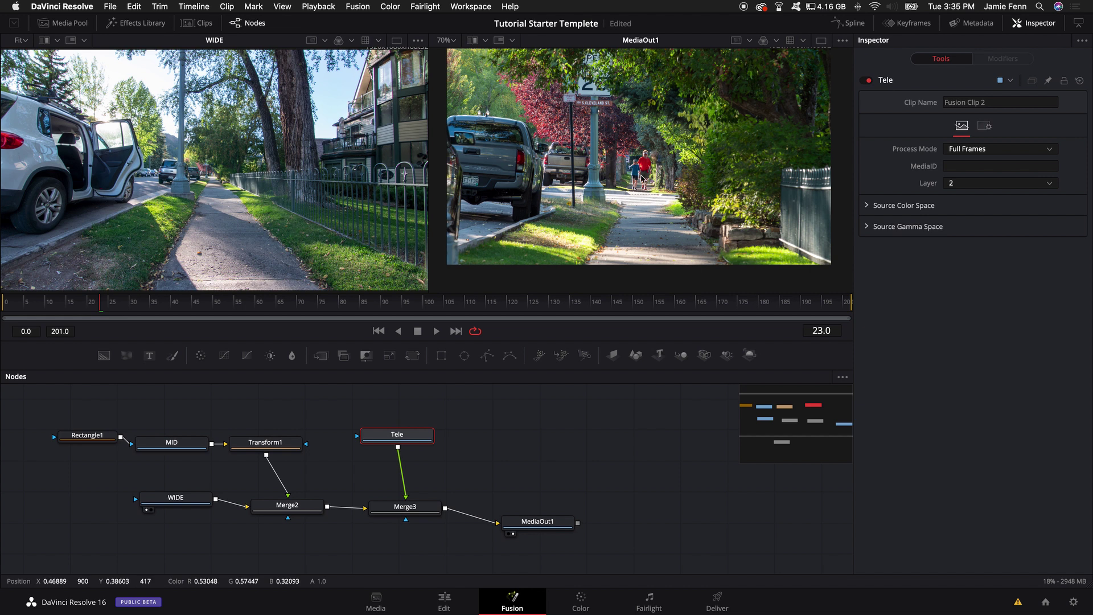
Insert a Transform node between Tele and Merge3.
scroll(643, 178, down, 3)
drag(403, 438, 390, 434)
key(shift+space)
text(mer)
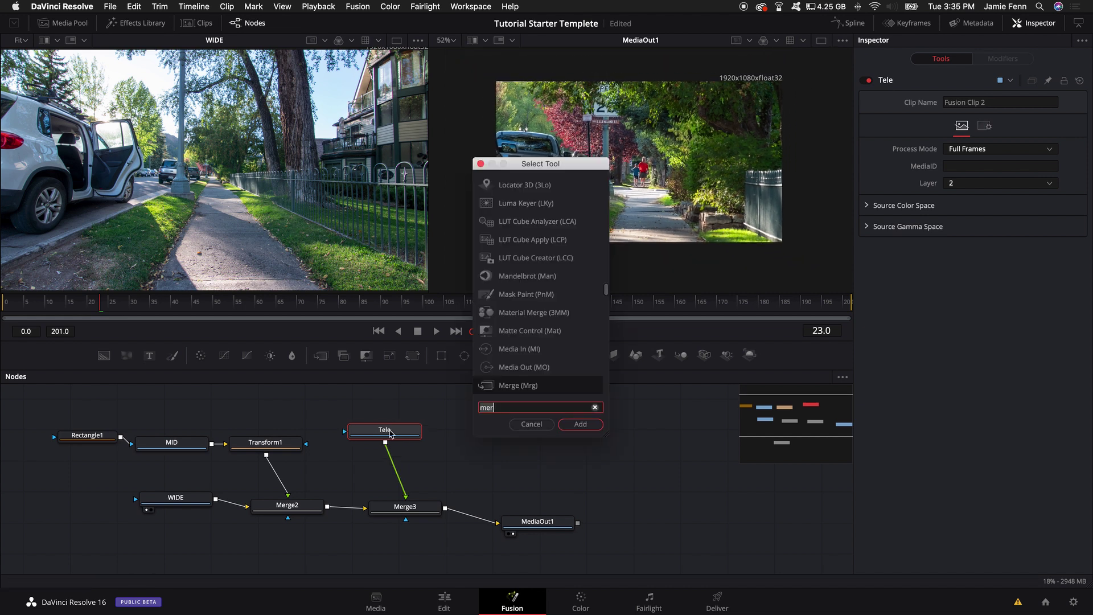
key(BackSpace)
key(BackSpace)
key(BackSpace)
text(trans)
key(Return)
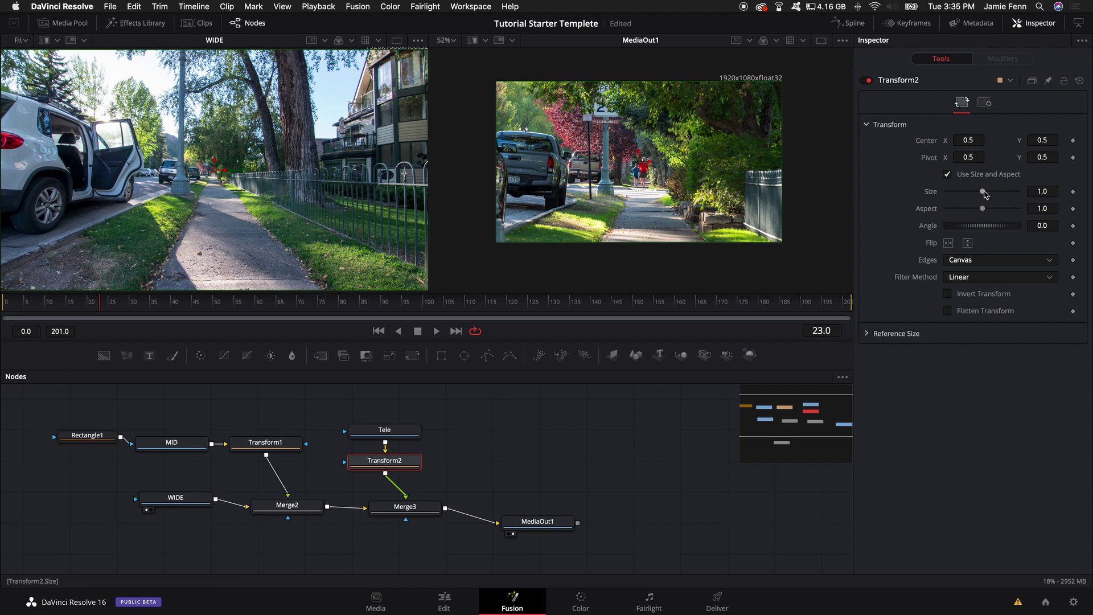
Reduce Transform2's Size to 0.16 and fine-tune it so Tele lines up with the merged wide and mid images.
drag(985, 194, 953, 199)
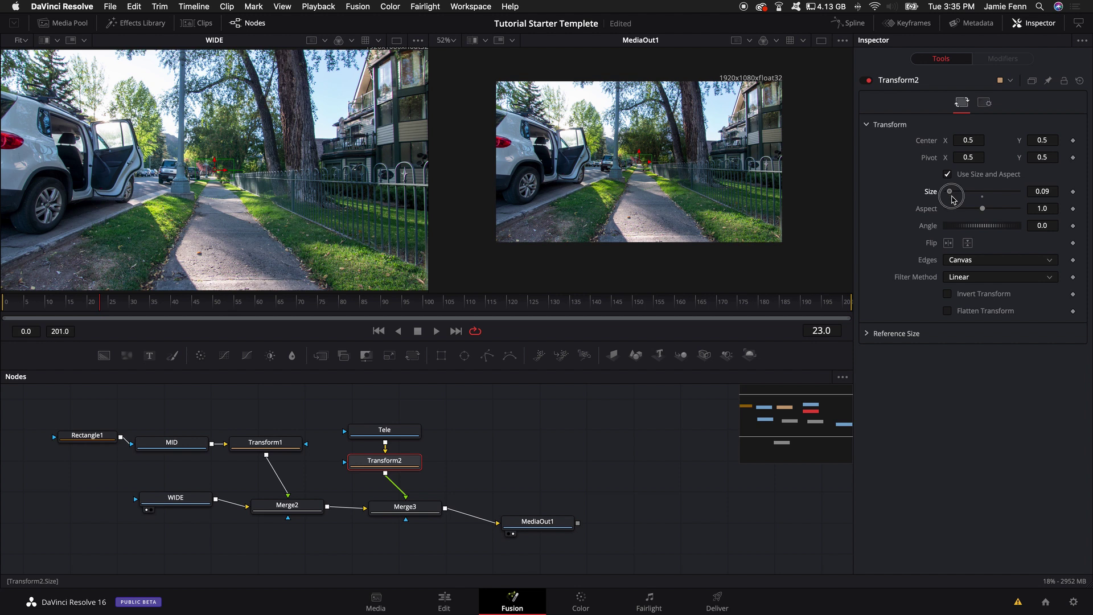
drag(952, 196, 955, 196)
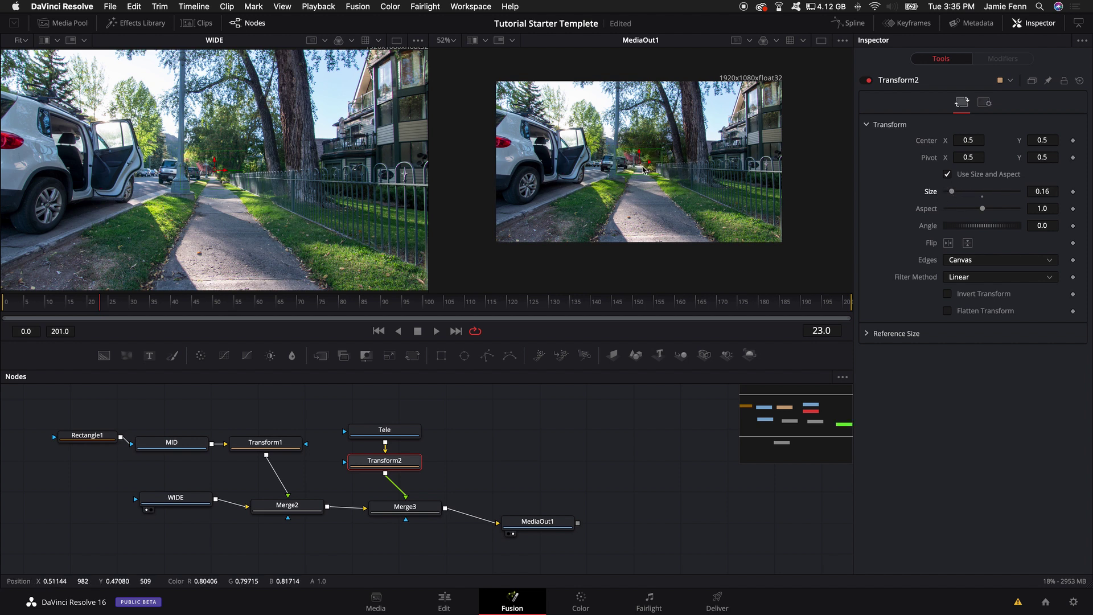
scroll(643, 169, up, 10)
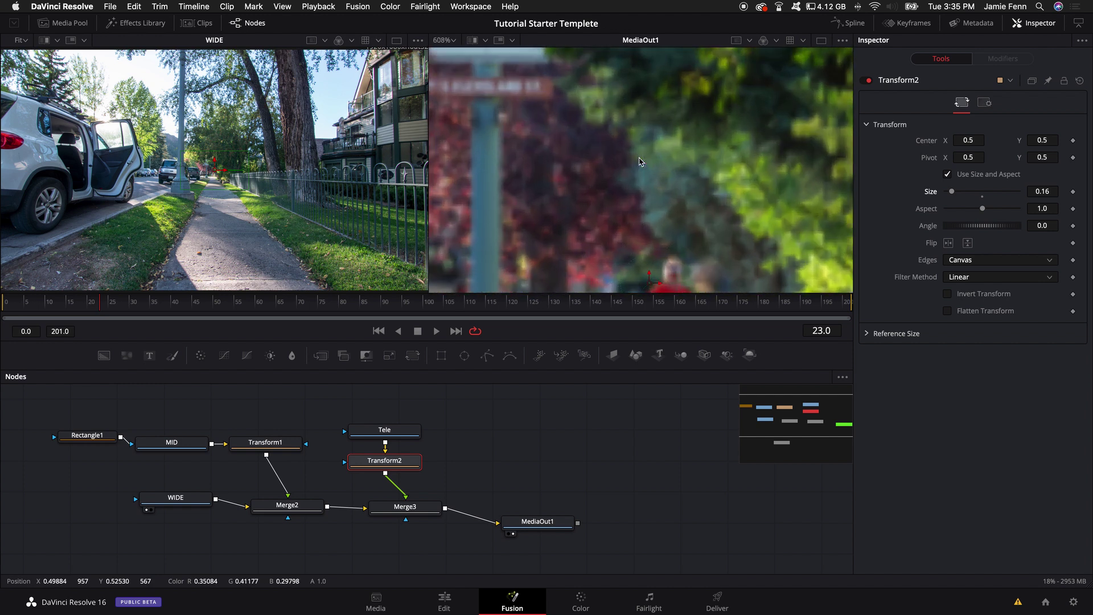
scroll(640, 161, down, 5)
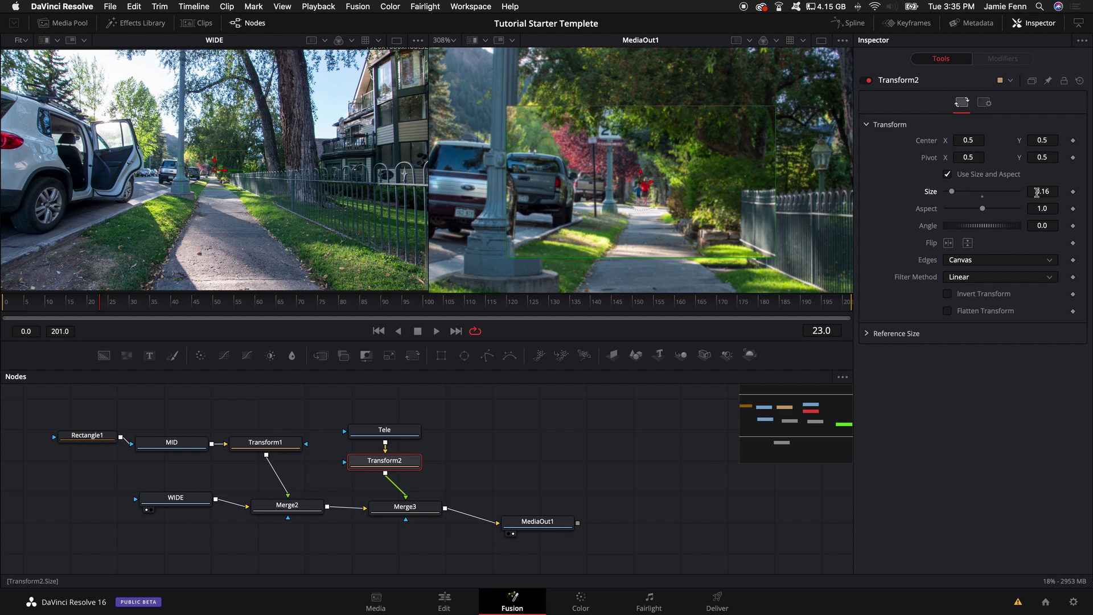
drag(1037, 193, 1028, 195)
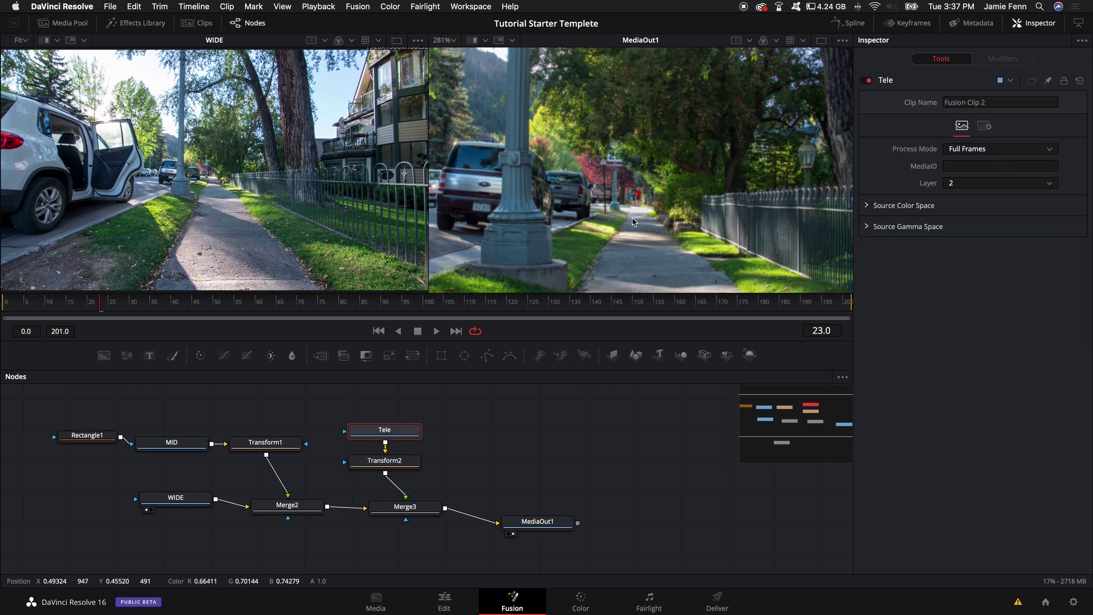
Mask Tele with a rectangle about 0.98 wide and 0.89 high, using Soft Edge 0.0331 and Border Width -0.05.
scroll(633, 193, up, 4)
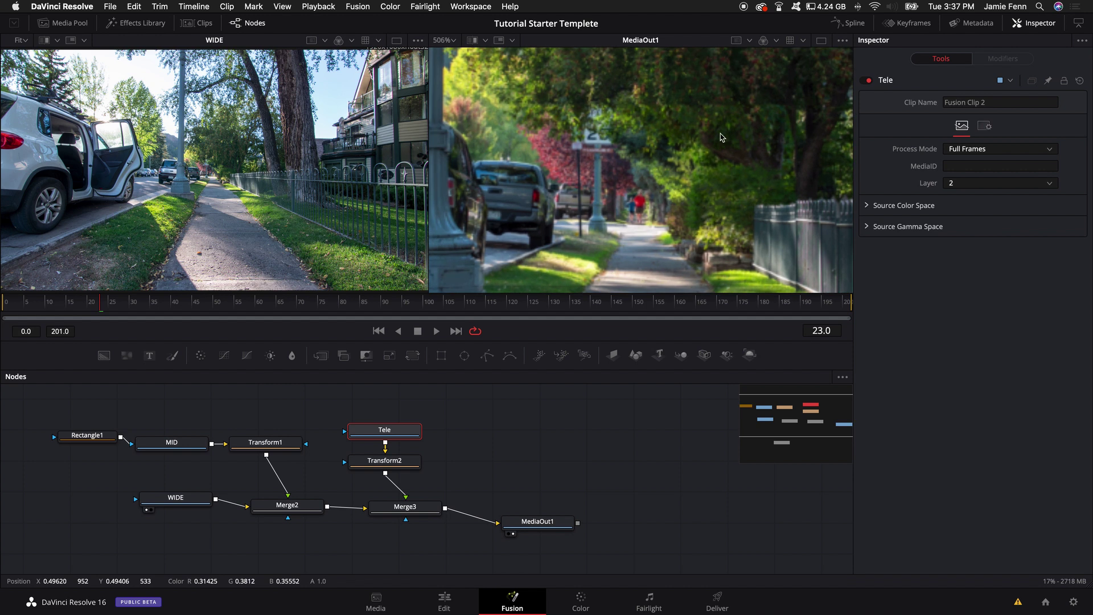
scroll(552, 141, down, 3)
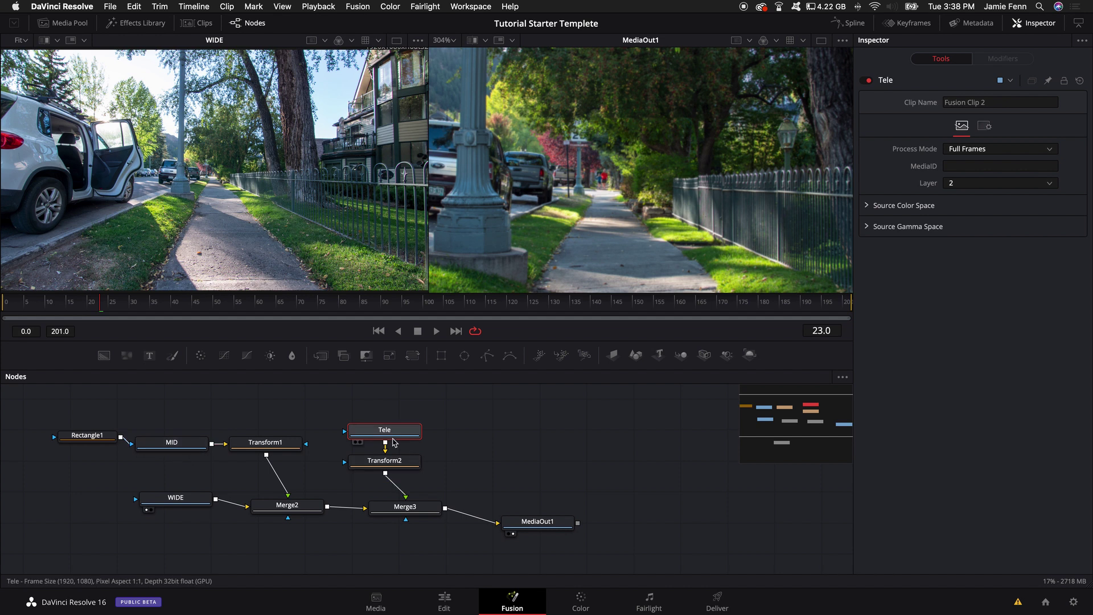
click(441, 356)
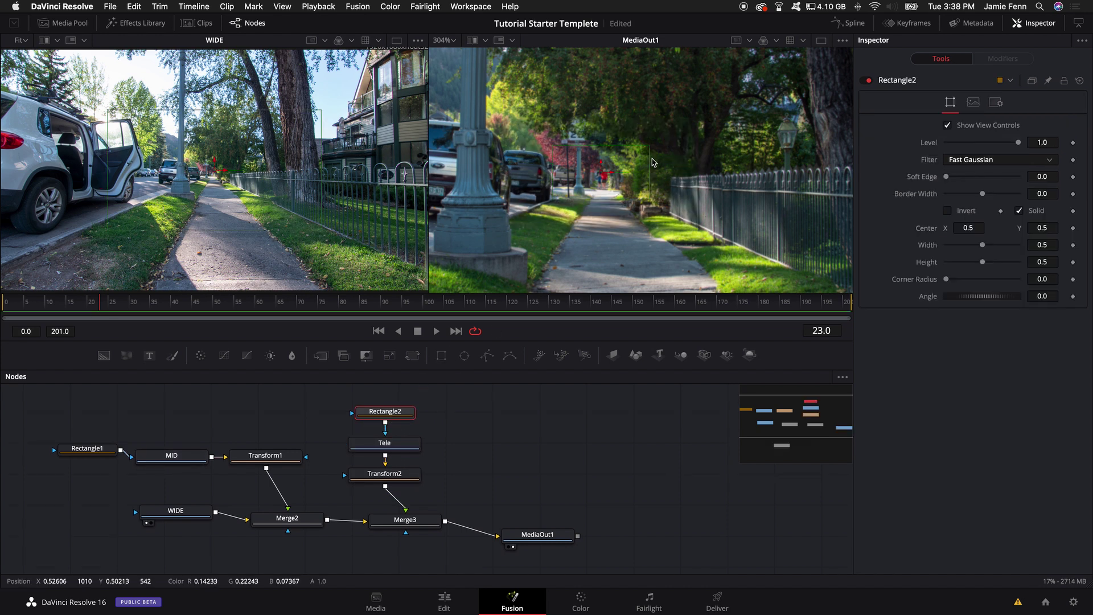
drag(651, 203, 687, 217)
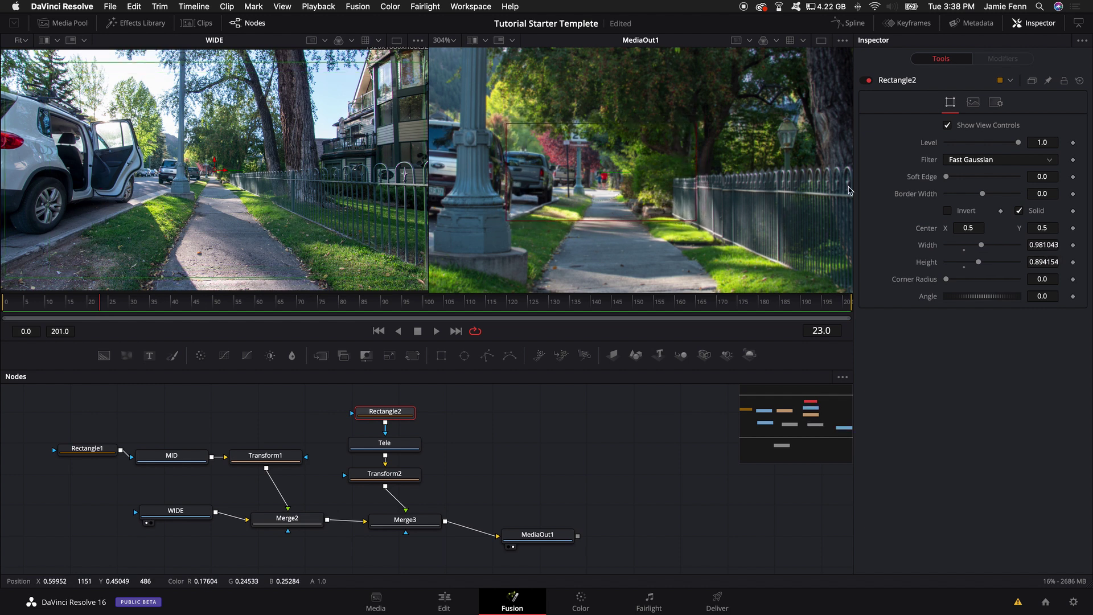
drag(947, 178, 975, 196)
drag(955, 177, 958, 178)
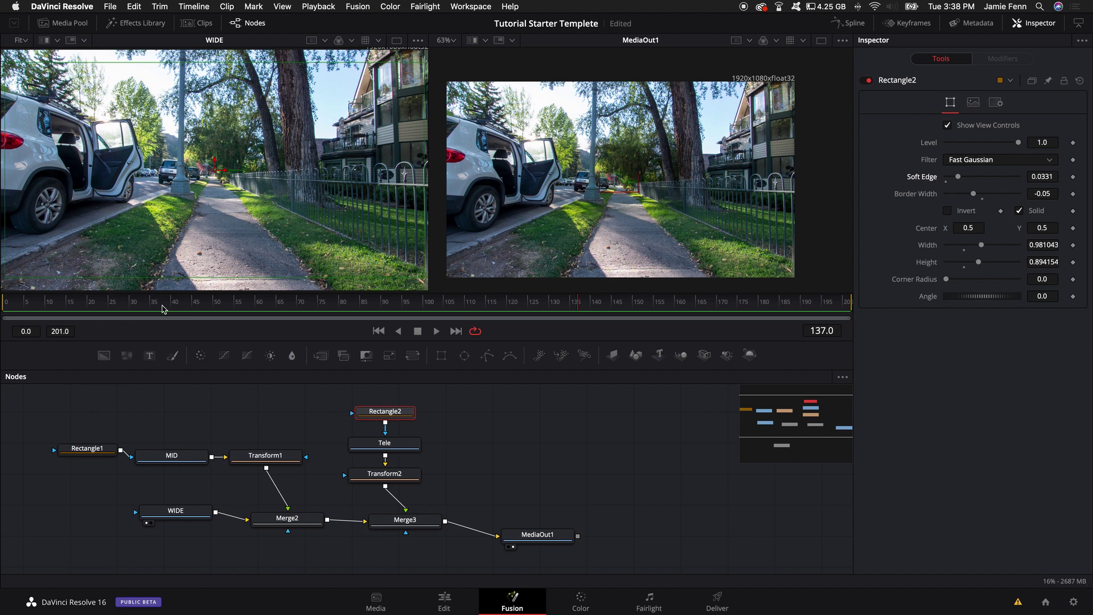
Return the playhead to frame 0 and insert a Transform node between Merge3 and MediaOut1, spaced out in the chain.
drag(163, 307, 3, 308)
drag(527, 535, 632, 528)
click(418, 525)
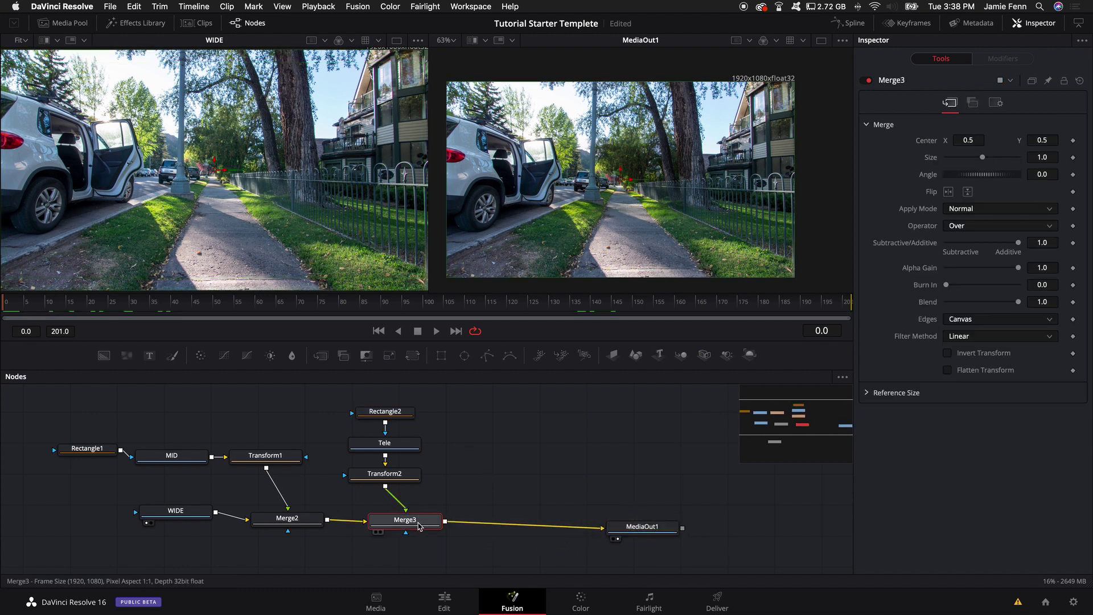
click(642, 532)
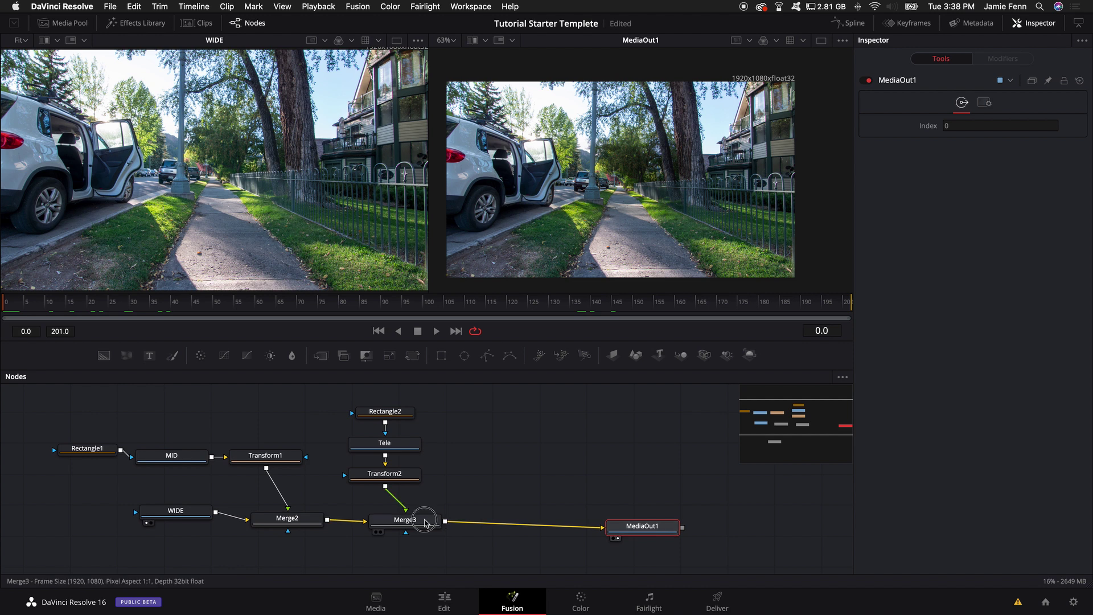
click(424, 523)
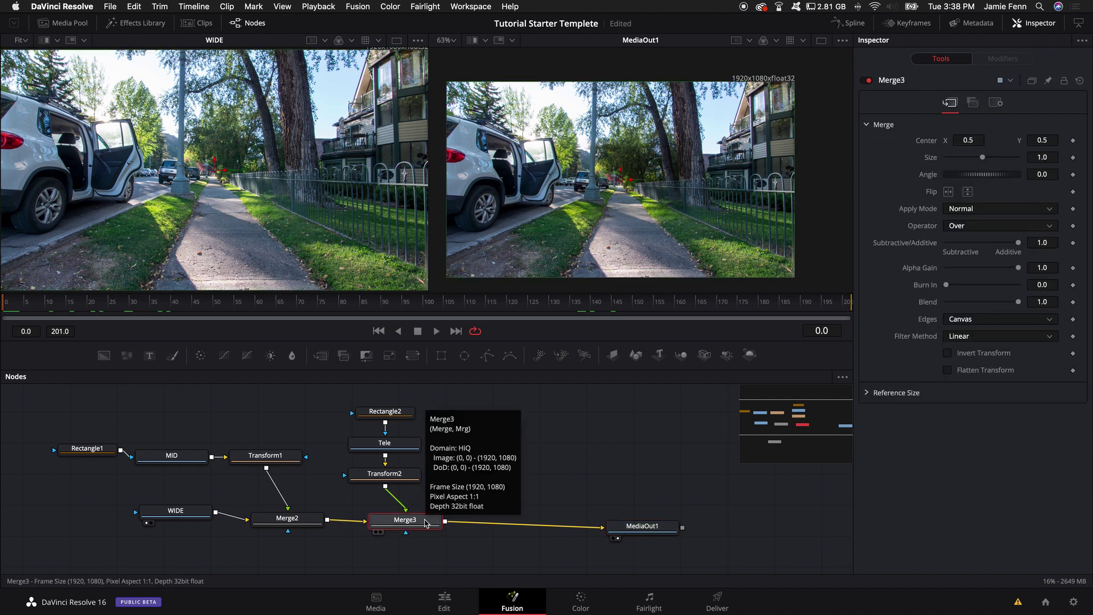
key(shift+space)
text(tran)
key(Return)
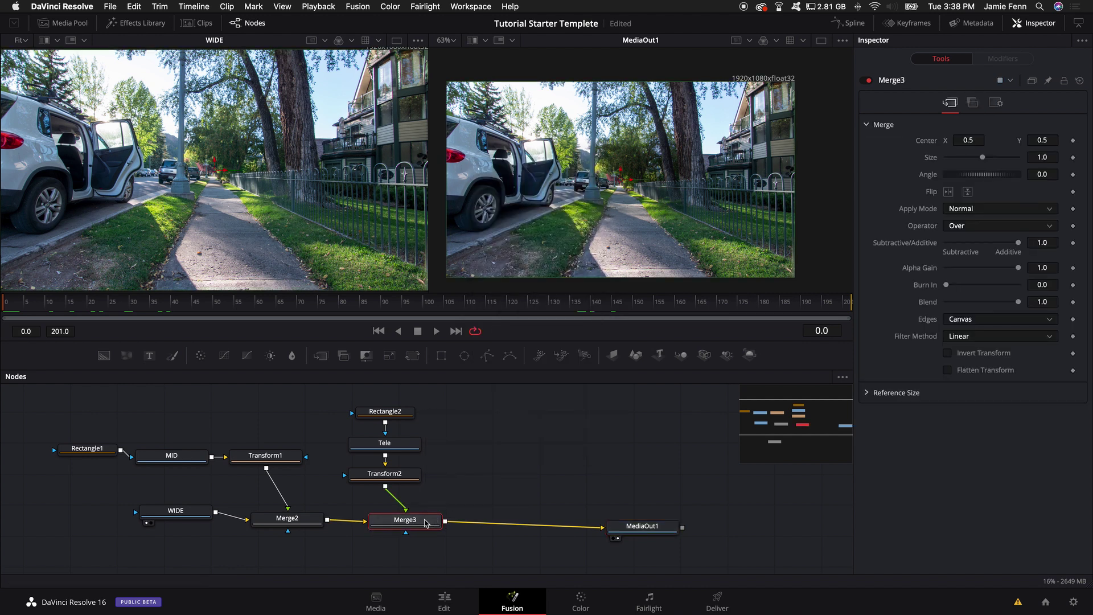
drag(499, 519, 523, 520)
click(404, 520)
click(638, 526)
Keyframe Transform3's Size at 1.0 on frame 0 and 5.0 on frame 201.
click(522, 521)
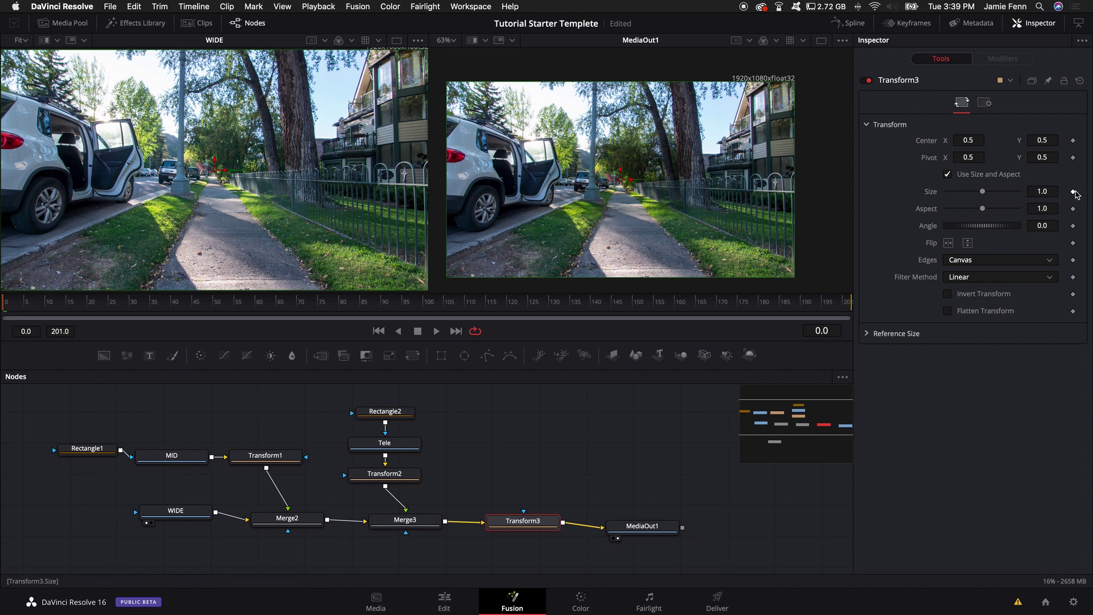
click(1074, 192)
drag(171, 302, 854, 307)
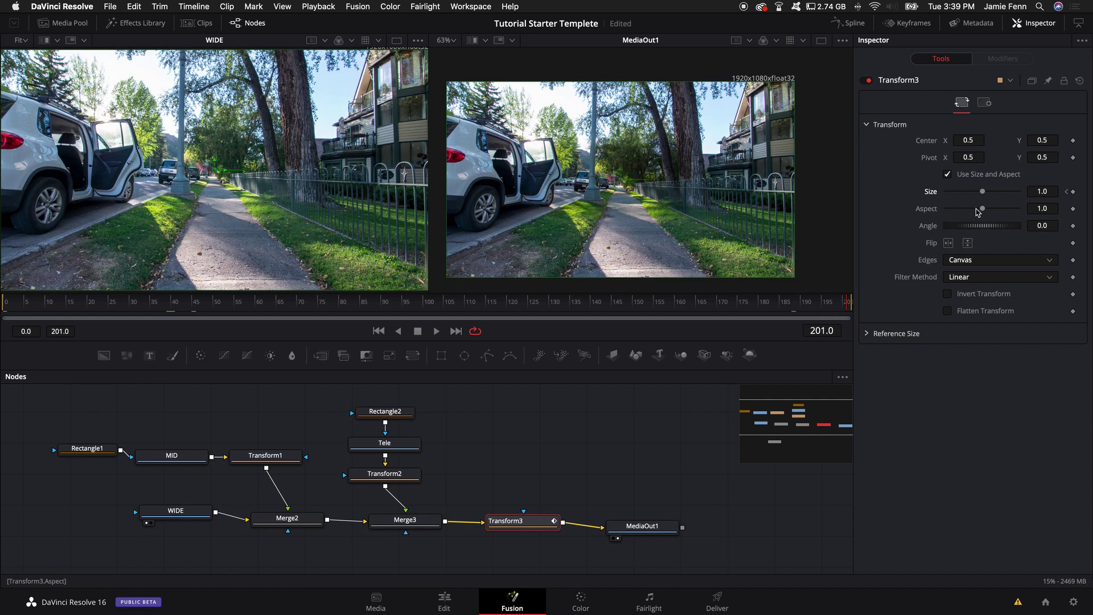
drag(989, 198, 1035, 201)
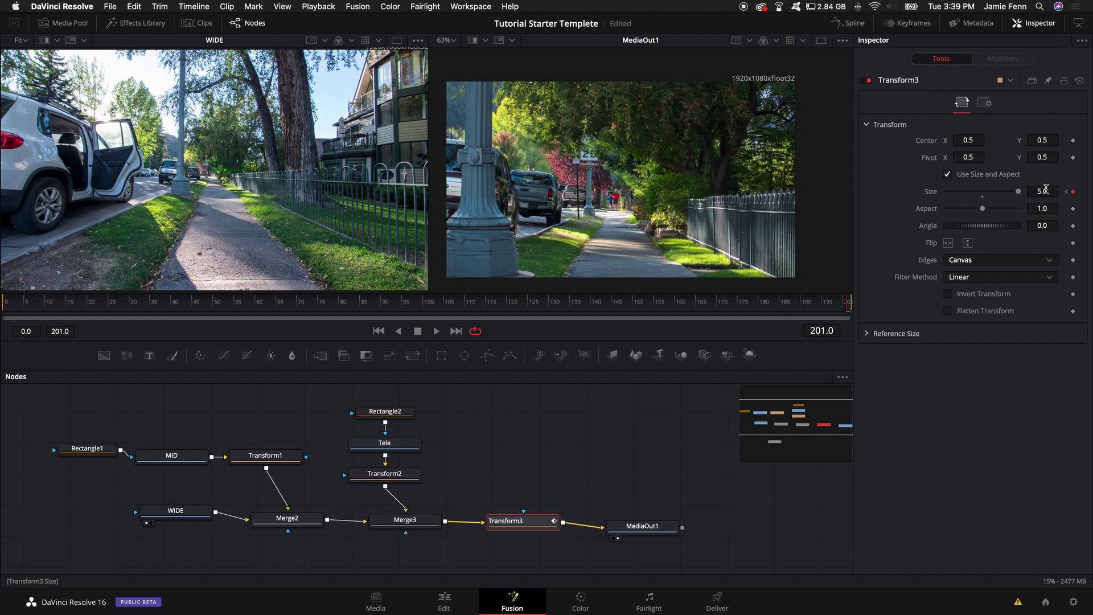
Set Transform3's Size keyframe at frame 201 to 50.0.
click(1046, 189)
text(50)
key(Tab)
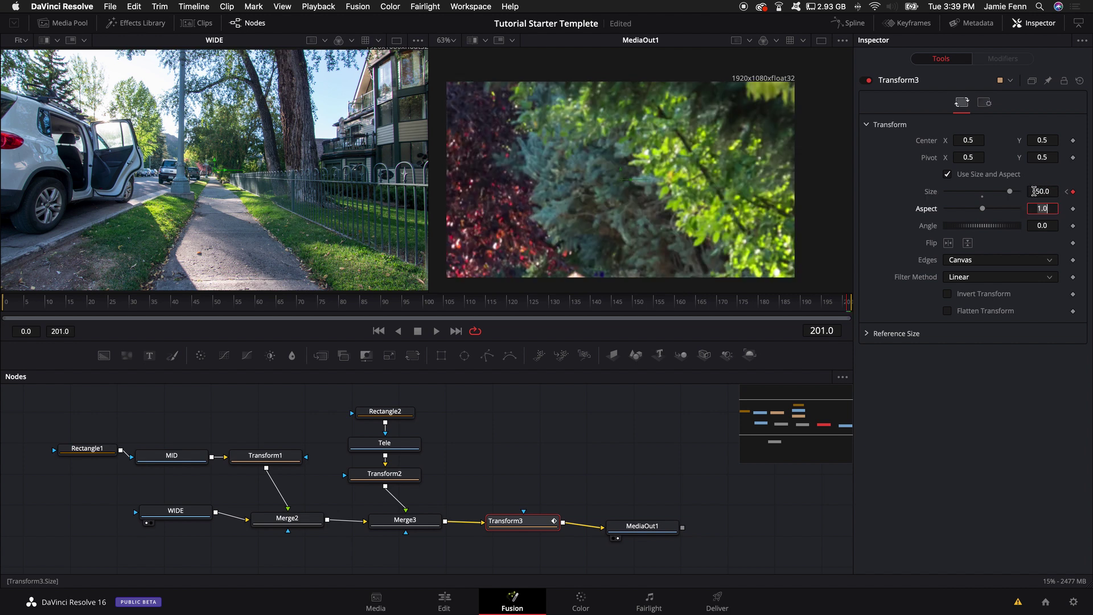
Check the zoom near its end at frame 198 and set Transform3's Pivot to X 0.496, Y 0.487, centring on the two pedestrians.
drag(638, 303, 840, 302)
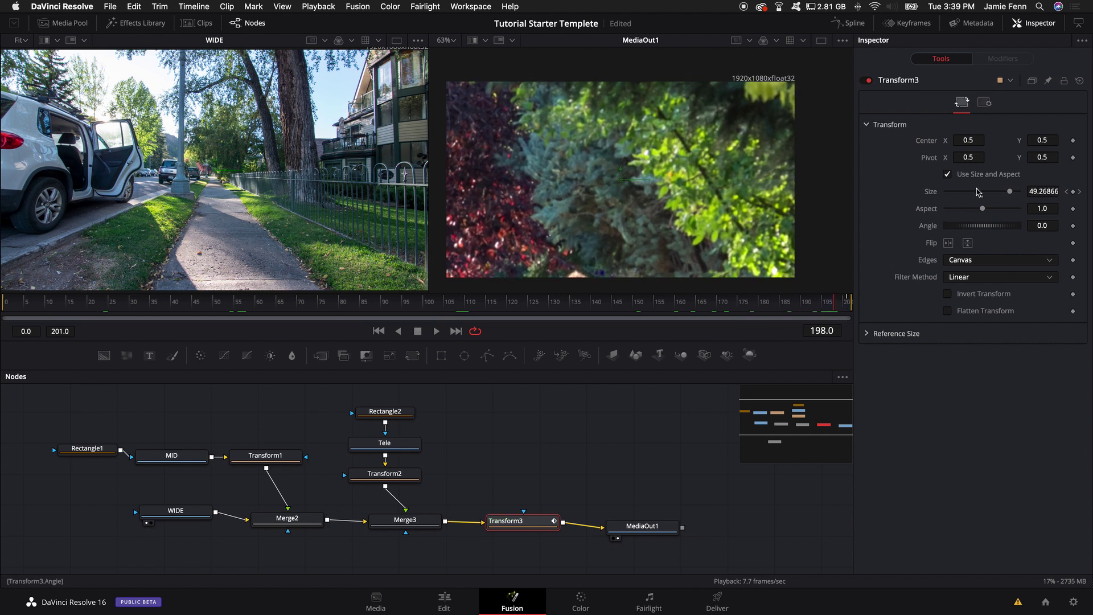
drag(972, 157, 970, 157)
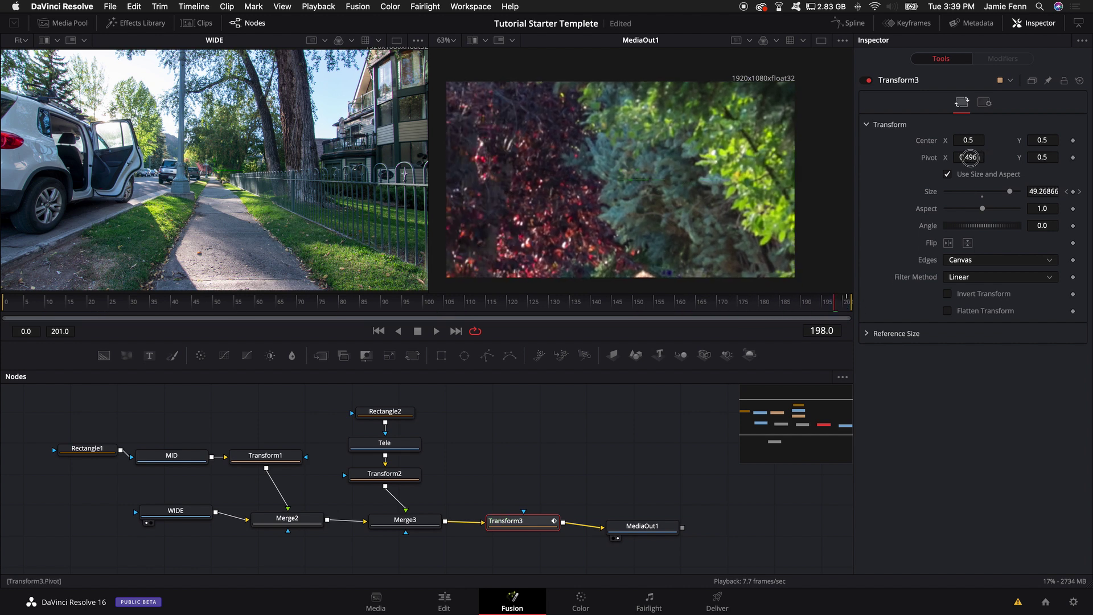
drag(1045, 157, 1039, 157)
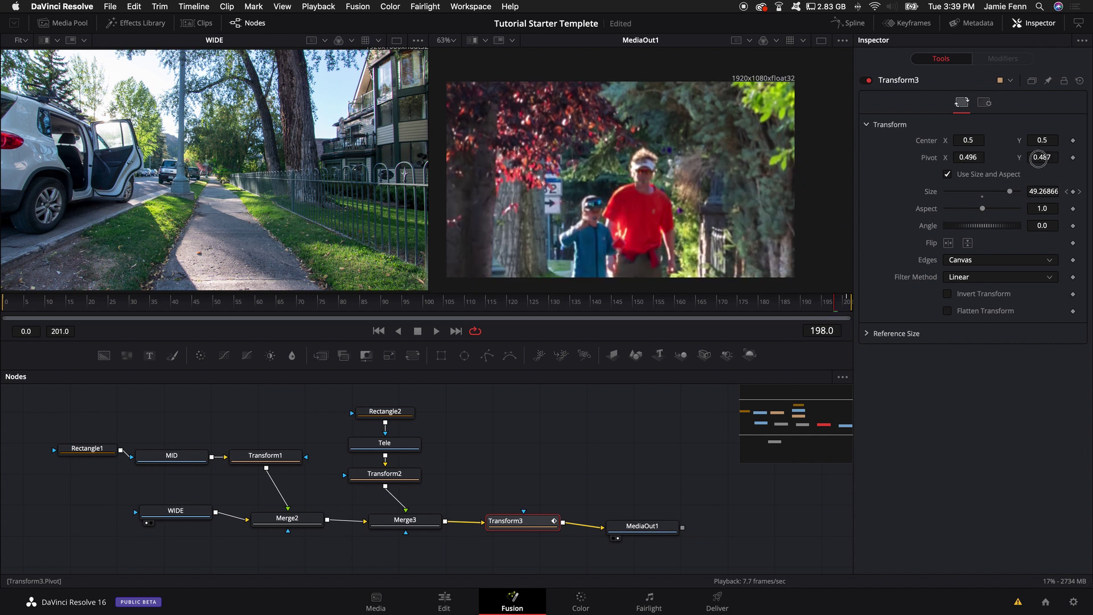
Play the zoom of Fusion Clip 2 on the Edit page timeline and scrub back to 01:02:39:07.
click(444, 603)
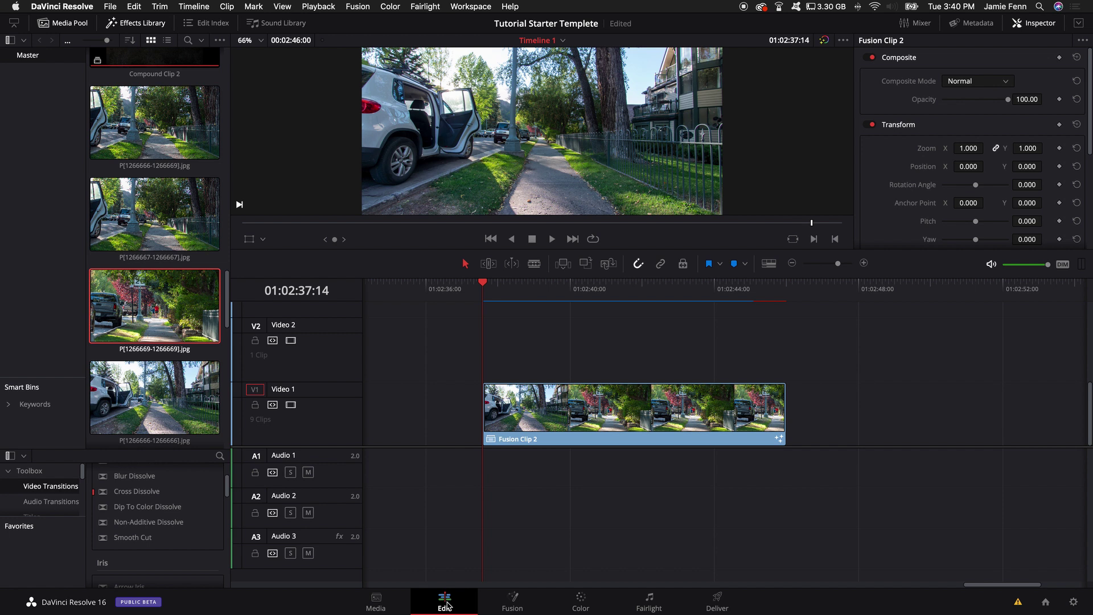
key(space)
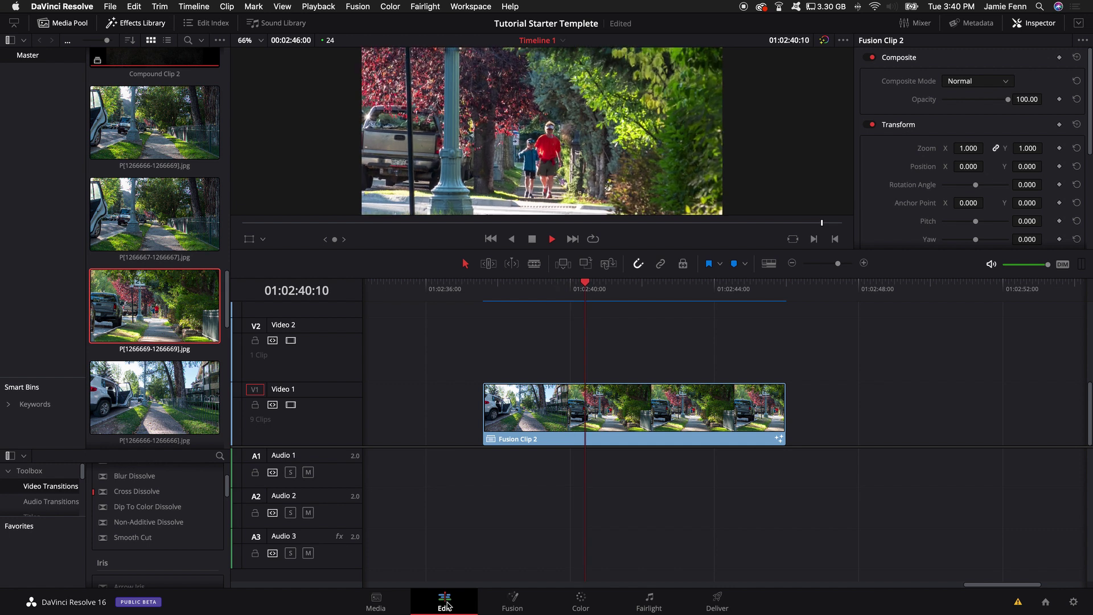
key(space)
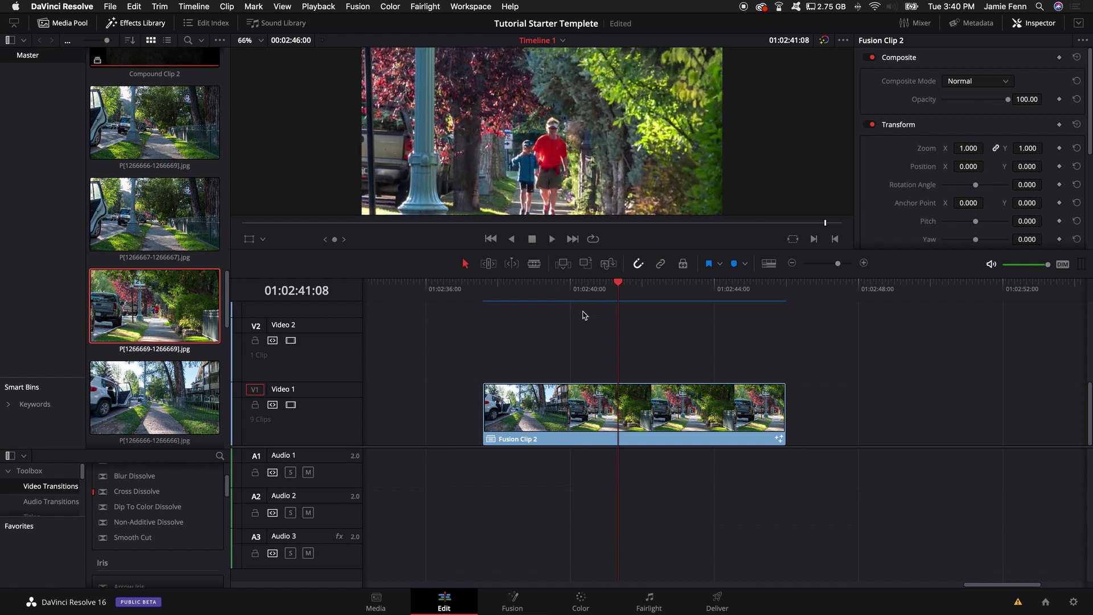
drag(618, 286, 544, 288)
click(564, 433)
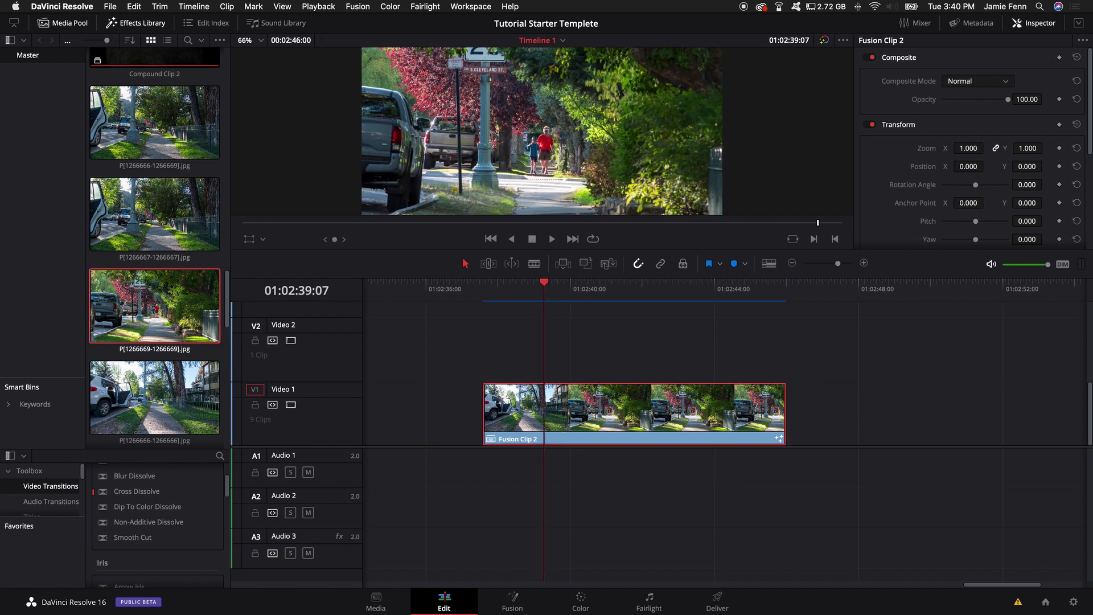
Move MediaOut1 farther from Transform3 on the Fusion page and display Transform3's Size curve in the Spline editor.
click(513, 601)
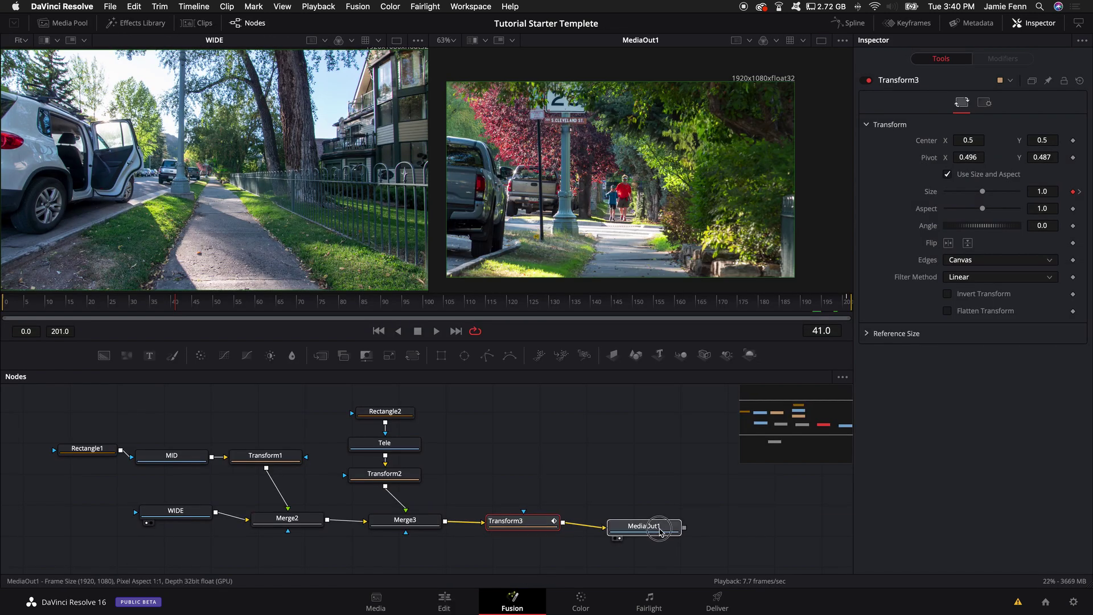
drag(640, 525, 693, 523)
click(528, 525)
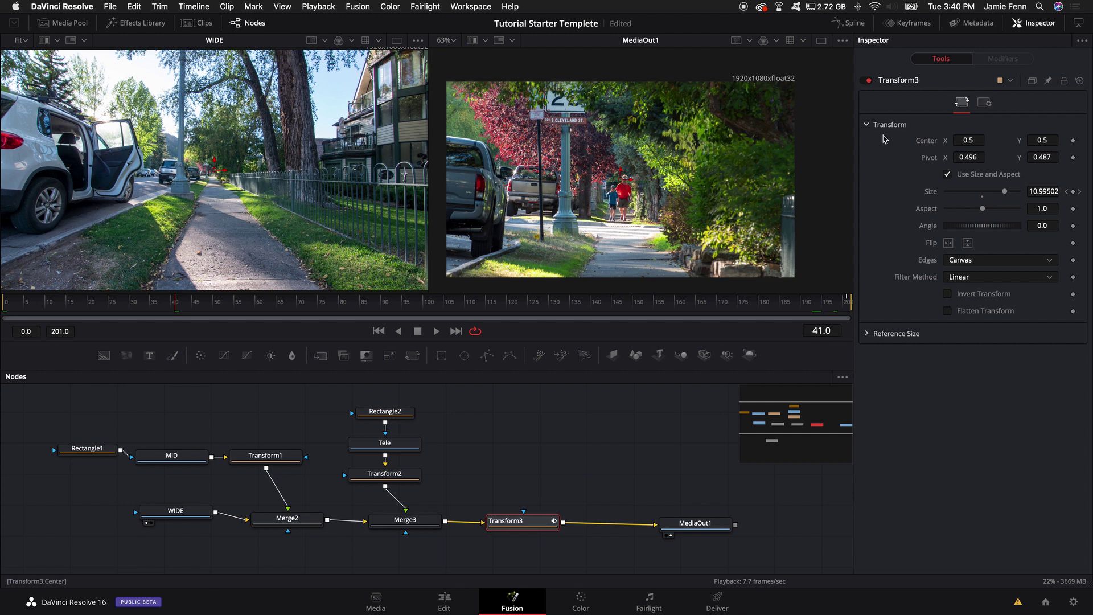
click(858, 25)
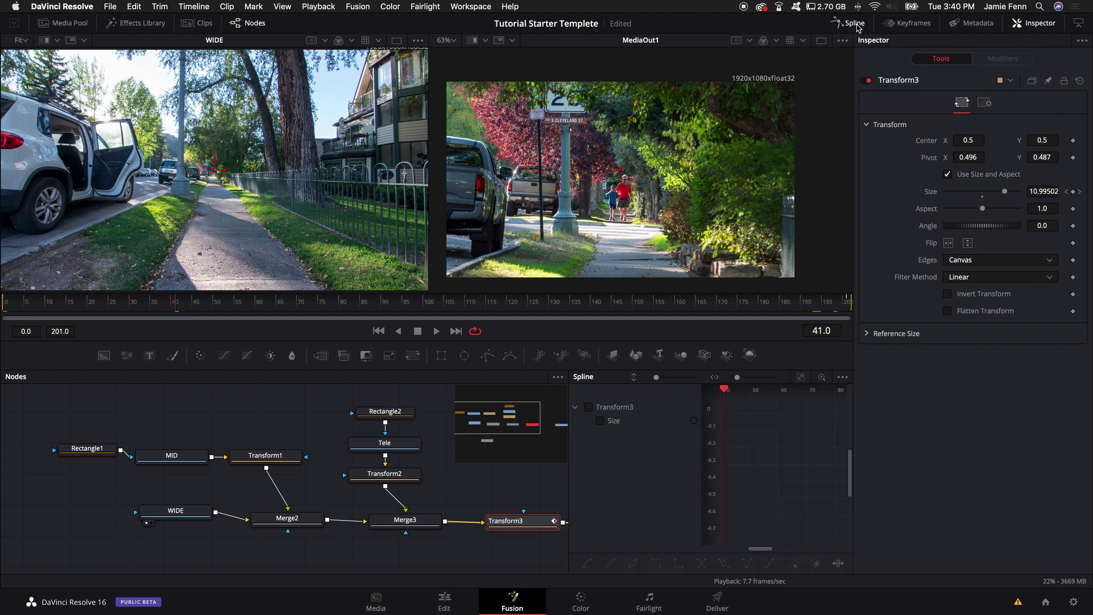
click(601, 420)
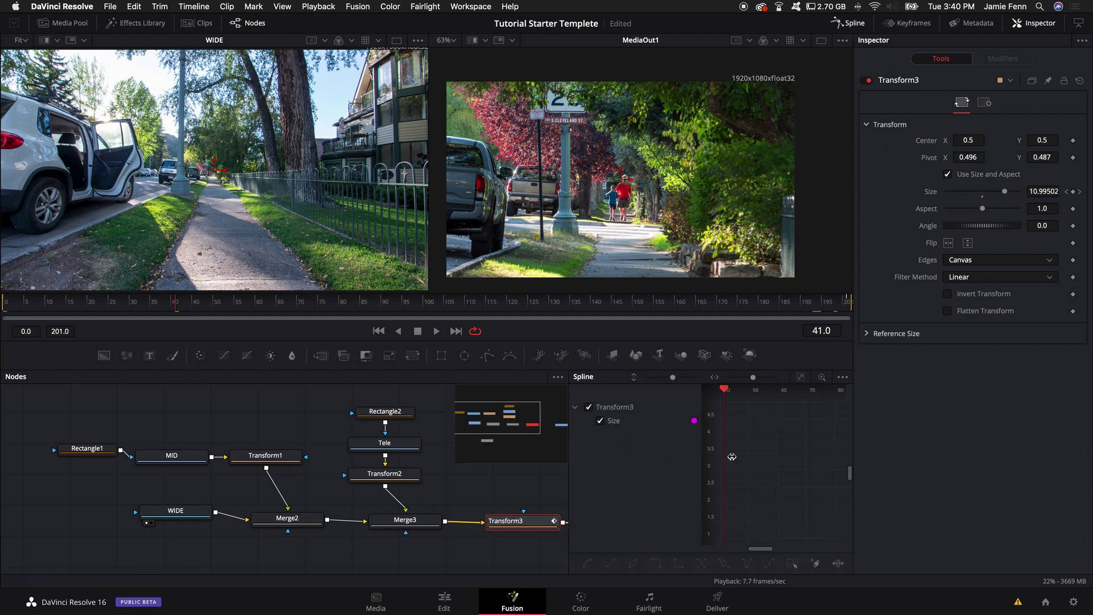
Ease the start of Transform3's Size curve by flattening the frame 0 keyframe's handle and extending it toward the end keyframe.
drag(393, 310, 3, 310)
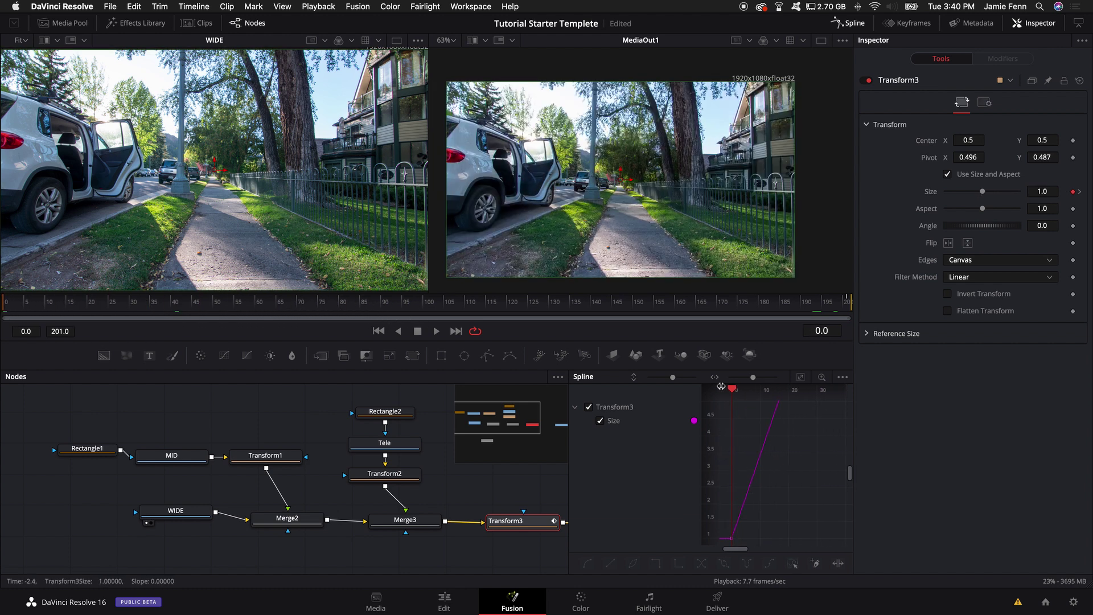
drag(729, 369, 729, 232)
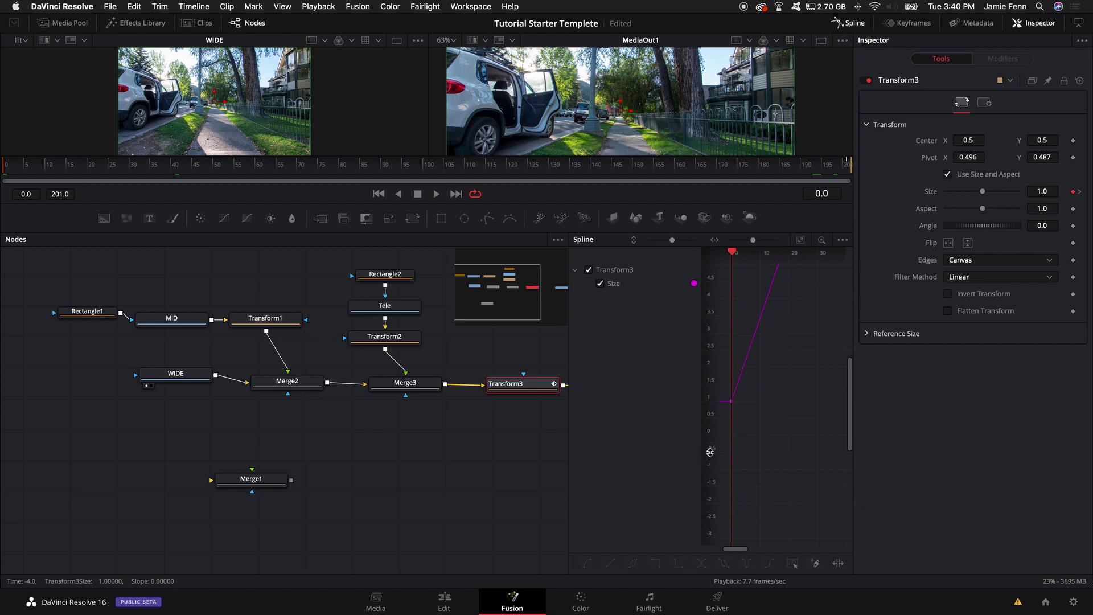
drag(702, 452, 603, 452)
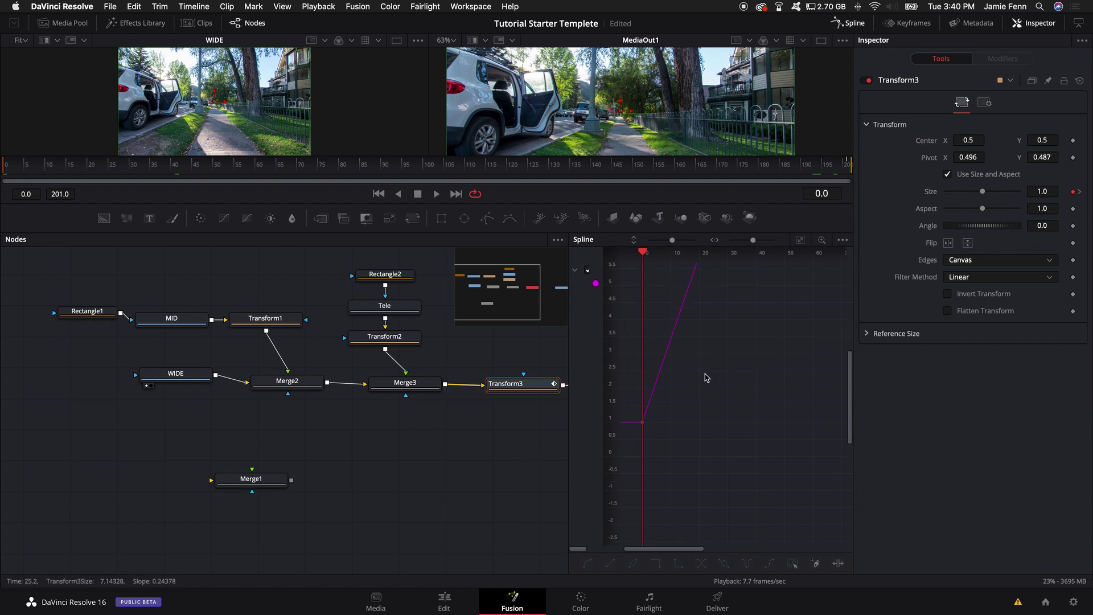
scroll(684, 404, up, 1)
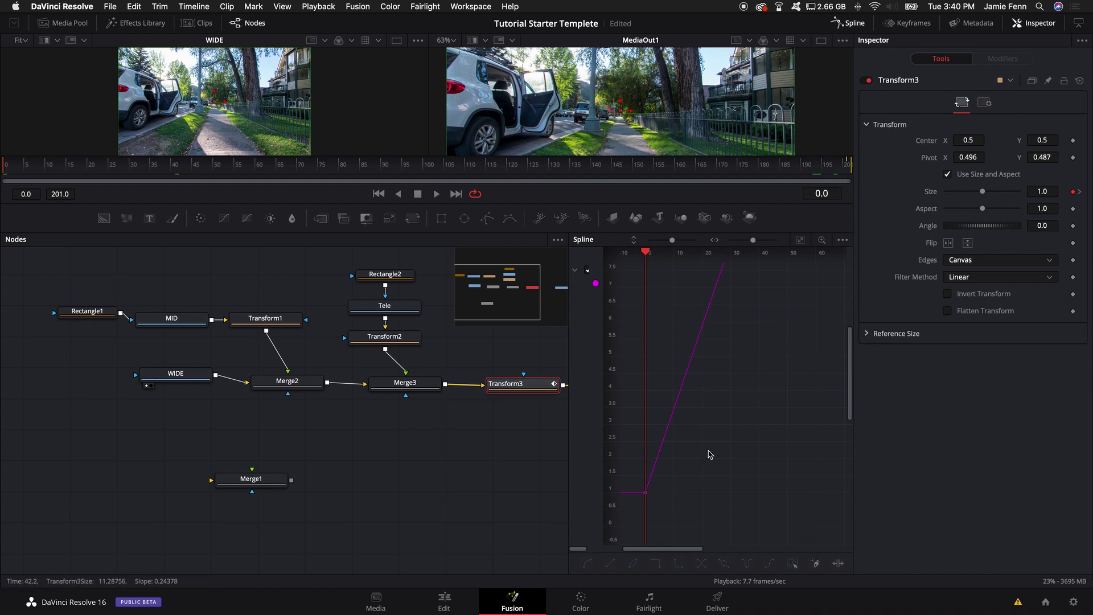
click(645, 493)
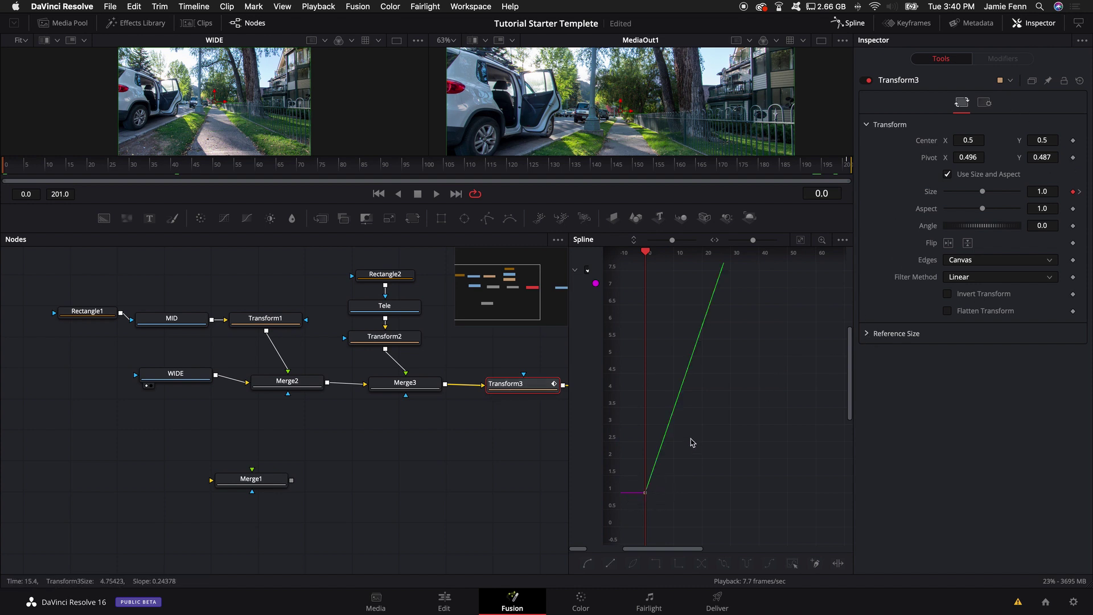
scroll(692, 439, down, 5)
scroll(695, 437, down, 3)
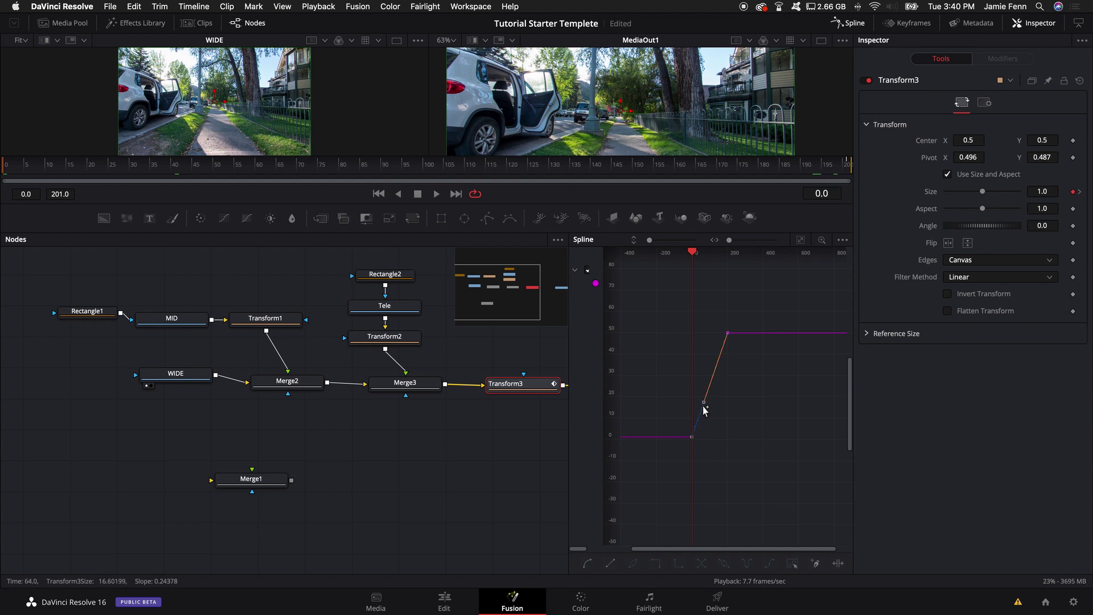
drag(702, 403, 723, 439)
Play the eased zoom from the start of Fusion Clip 2 on the Edit page, then return to its Fusion composition.
key(space)
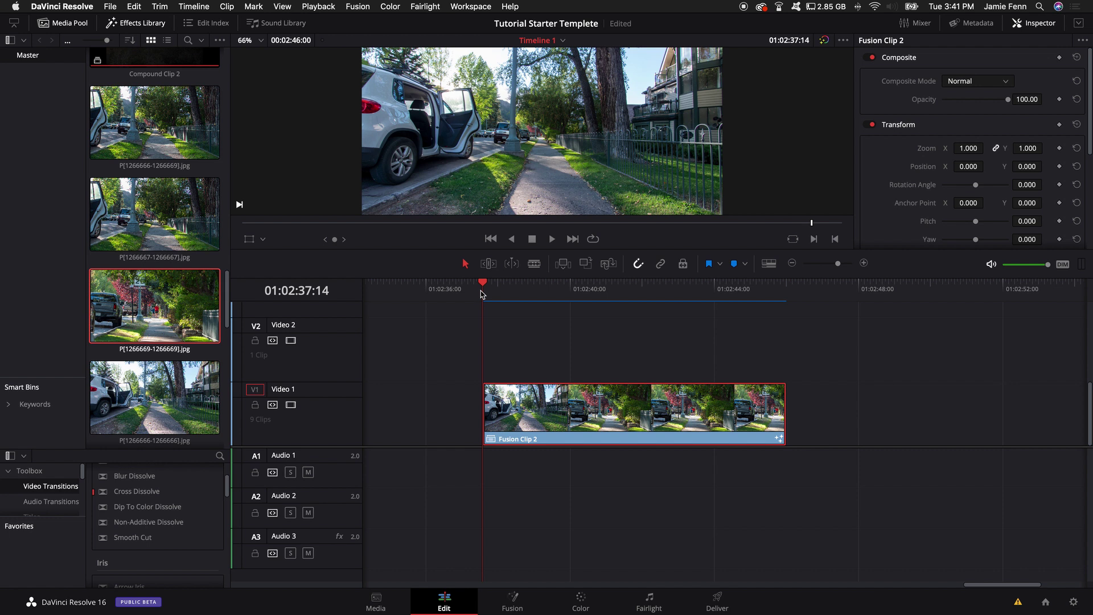
key(space)
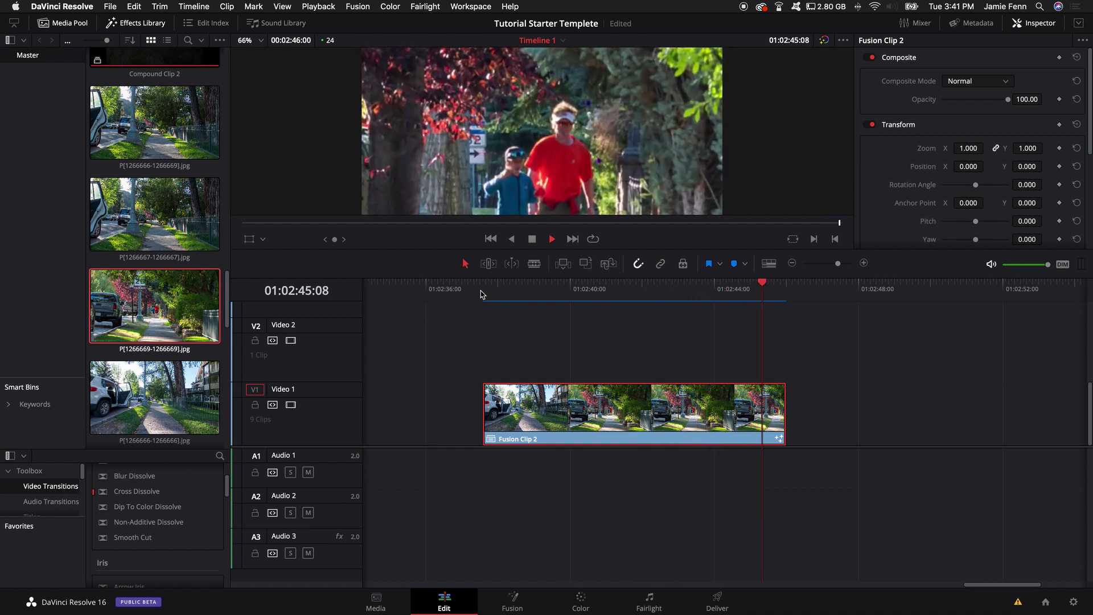
key(shift+5)
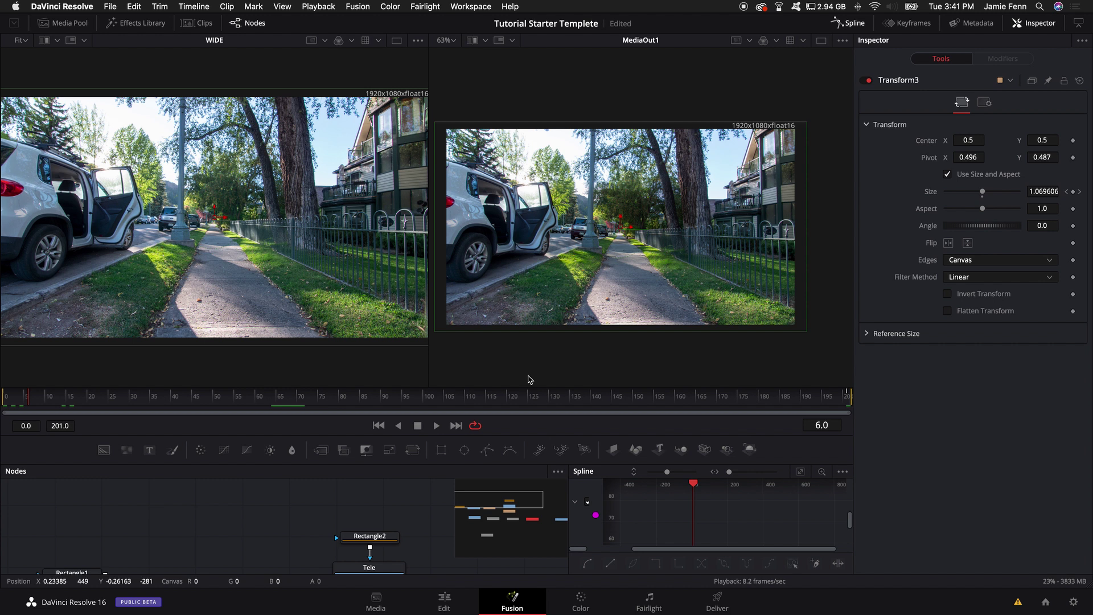